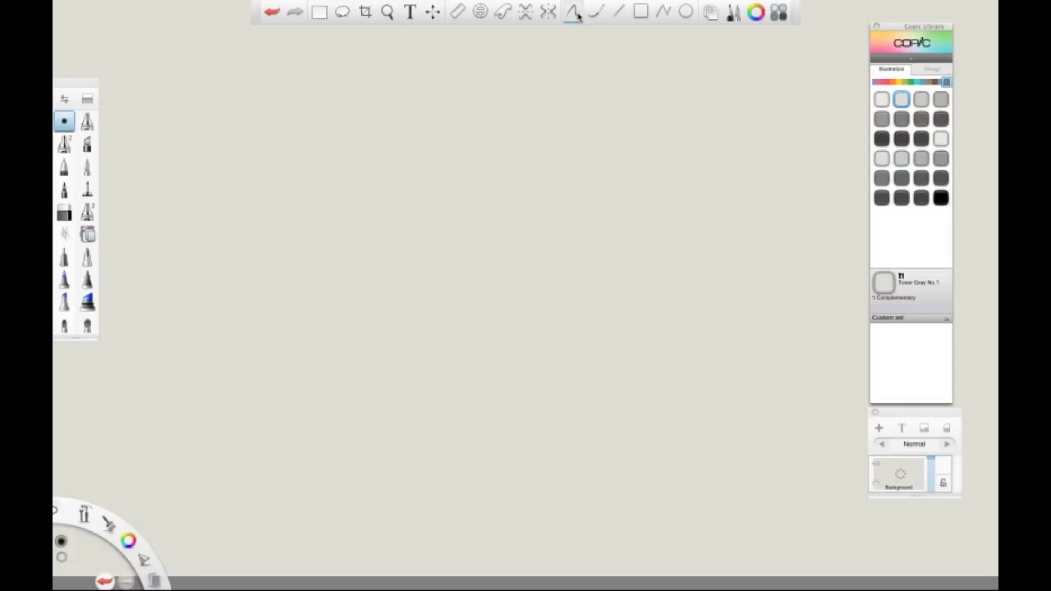
Add a new layer above the background and name it Rough_Layer, with the straight line tool active
{"action": "left_click", "coordinate": [619, 15]}
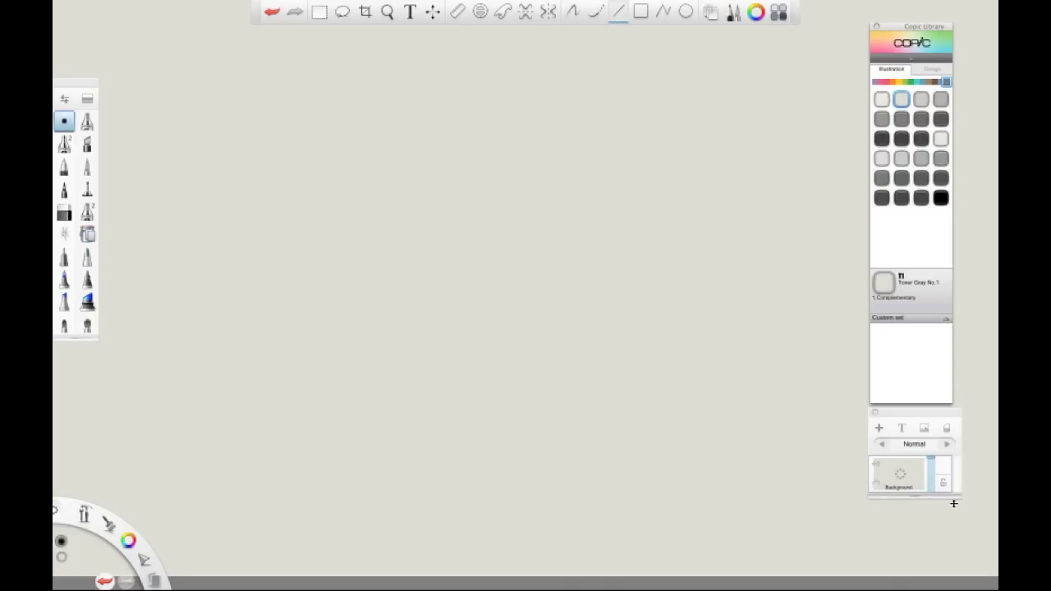
{"action": "left_click", "coordinate": [878, 430]}
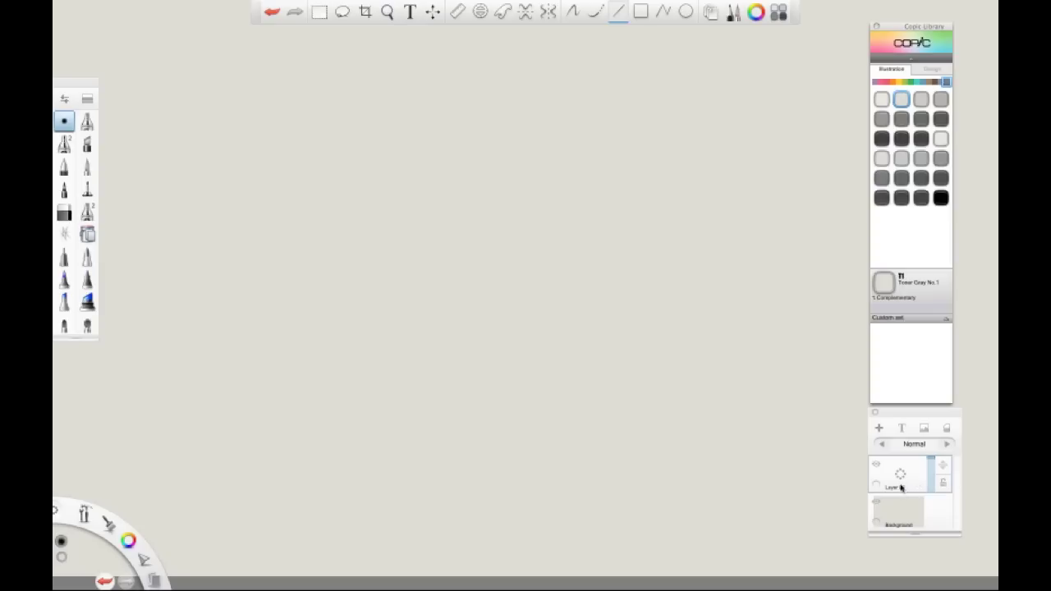
{"action": "left_click_drag", "start_coordinate": [901, 487], "coordinate": [930, 485]}
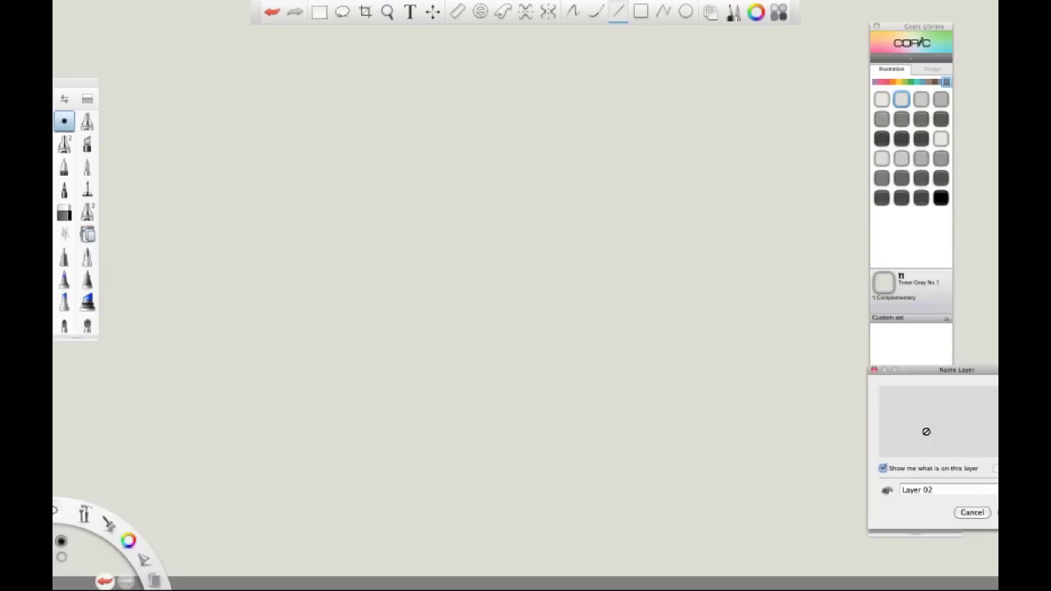
{"action": "left_click_drag", "start_coordinate": [938, 370], "coordinate": [513, 212]}
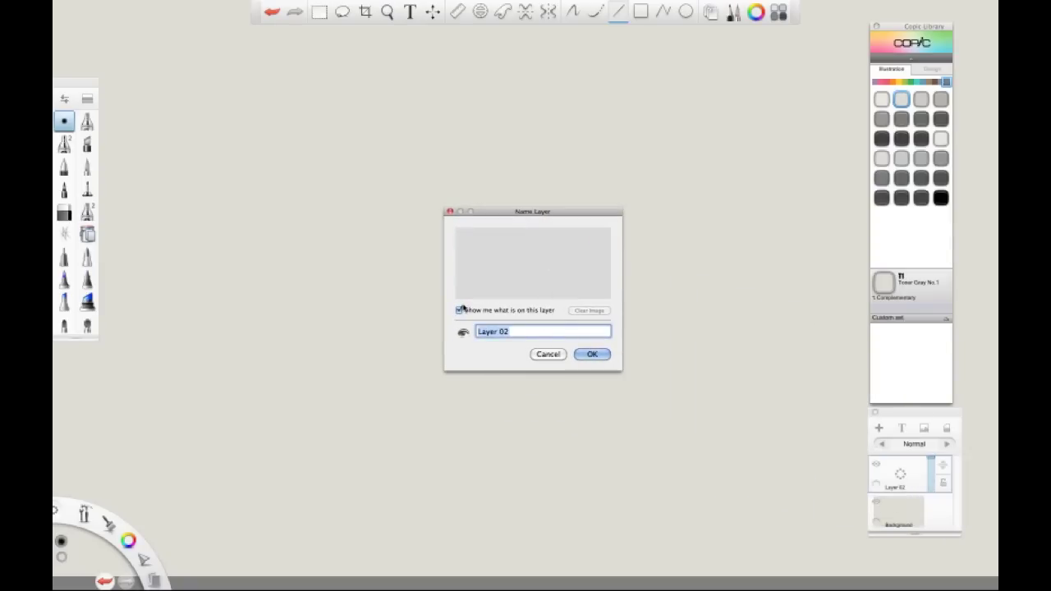
{"action": "type", "text": "Rough_"}
{"action": "type", "text": "Layer"}
{"action": "key", "text": "Return"}
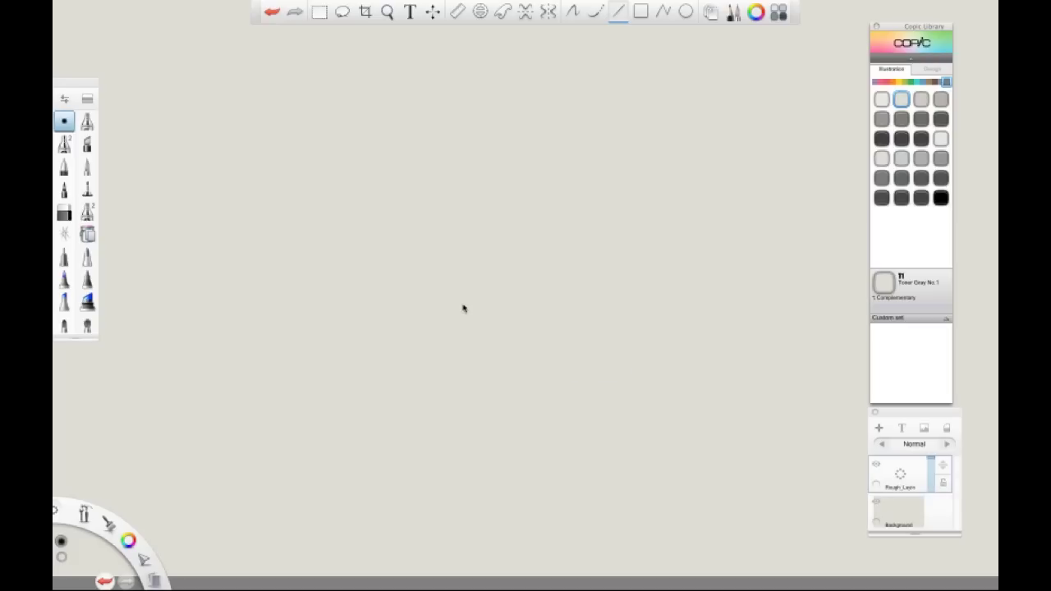
With Toner Gray No. 6, draw straight lines forming the front, side and top faces of a long perspective box
{"action": "left_click", "coordinate": [921, 120]}
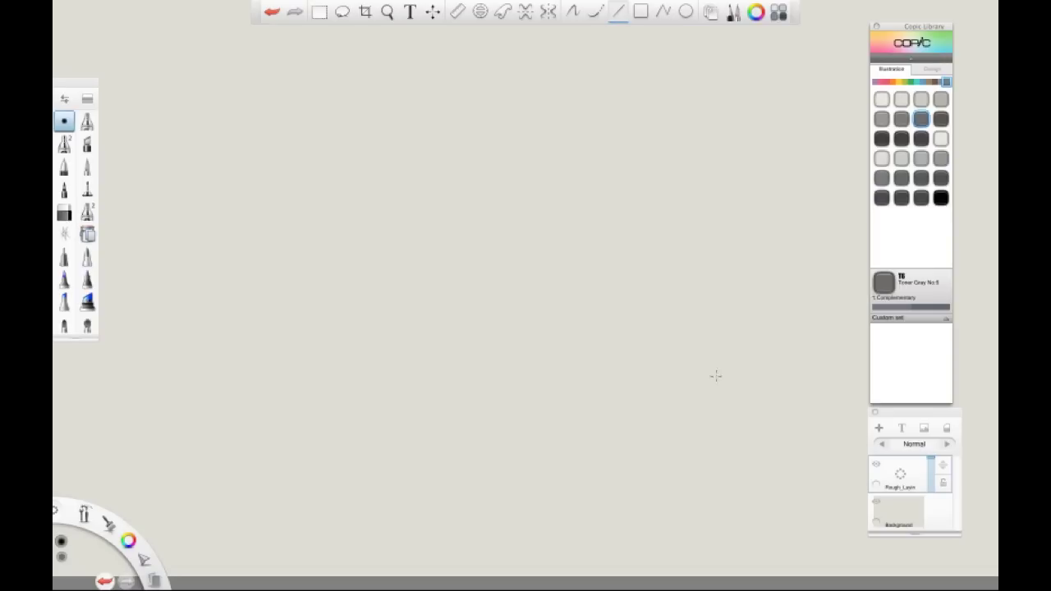
{"action": "left_click_drag", "start_coordinate": [809, 344], "coordinate": [464, 456]}
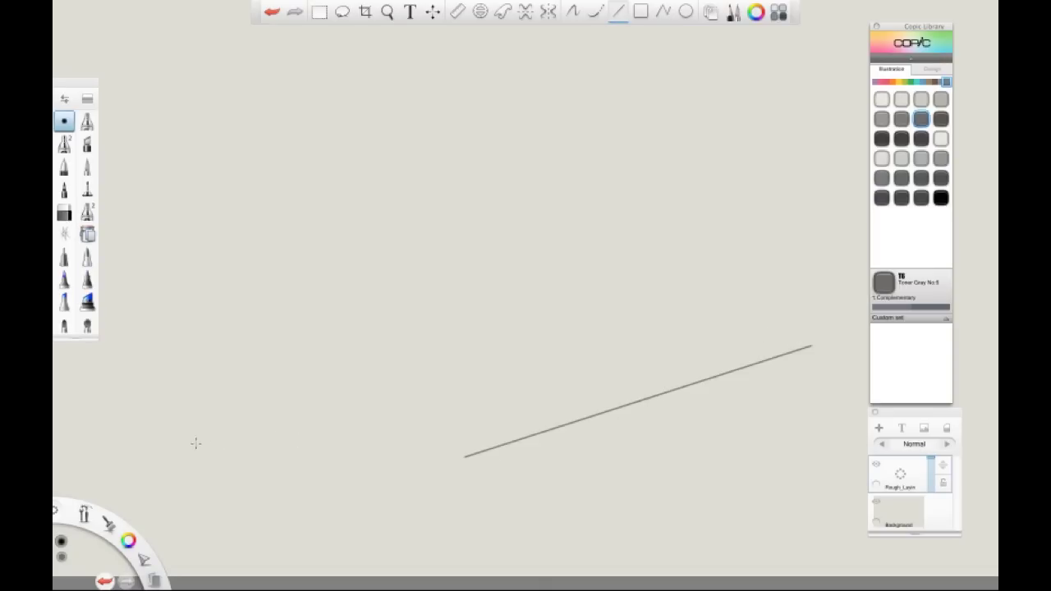
{"action": "left_click_drag", "start_coordinate": [150, 450], "coordinate": [704, 452]}
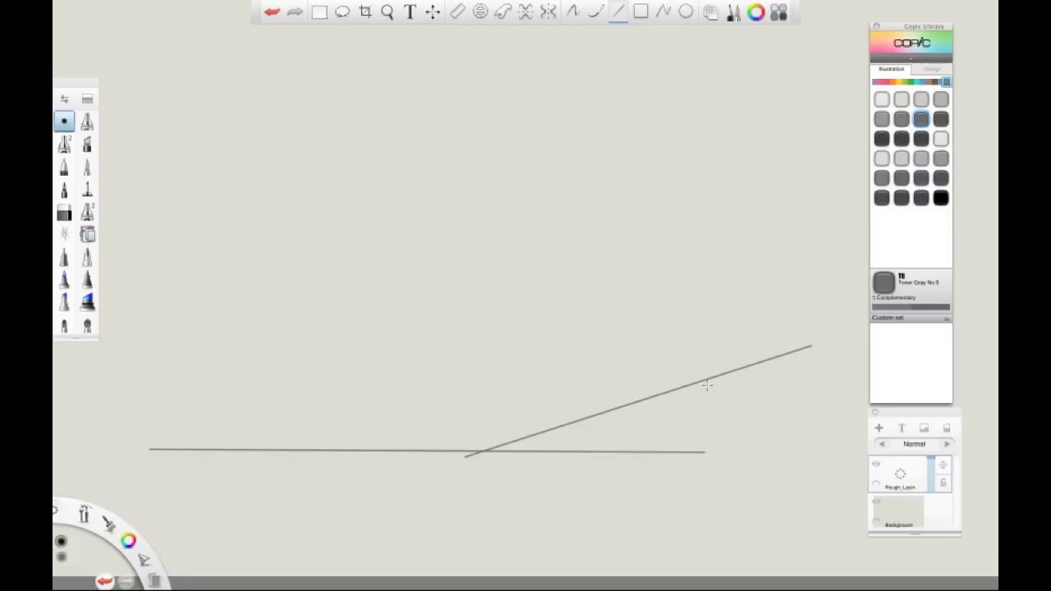
{"action": "left_click_drag", "start_coordinate": [707, 382], "coordinate": [706, 281]}
{"action": "left_click_drag", "start_coordinate": [495, 358], "coordinate": [492, 330]}
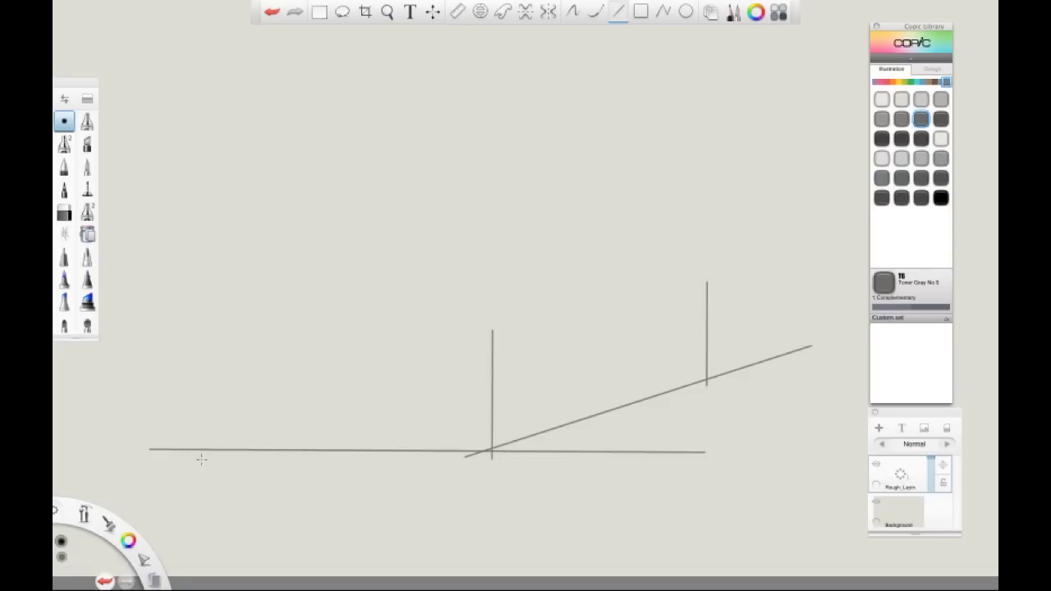
{"action": "left_click_drag", "start_coordinate": [202, 457], "coordinate": [494, 322]}
{"action": "left_click_drag", "start_coordinate": [638, 289], "coordinate": [443, 280]}
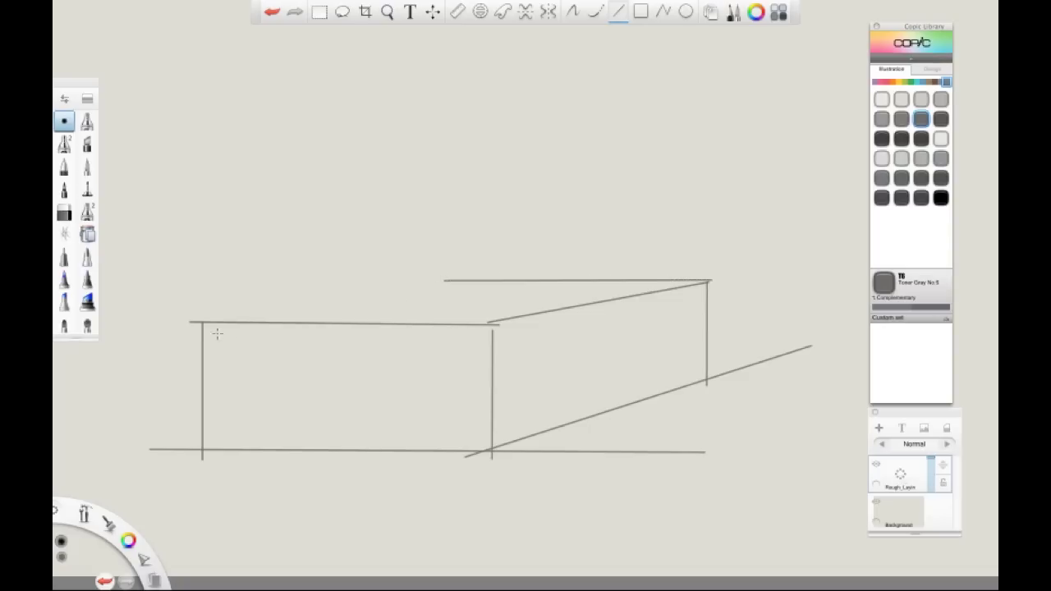
{"action": "left_click_drag", "start_coordinate": [188, 321], "coordinate": [552, 267]}
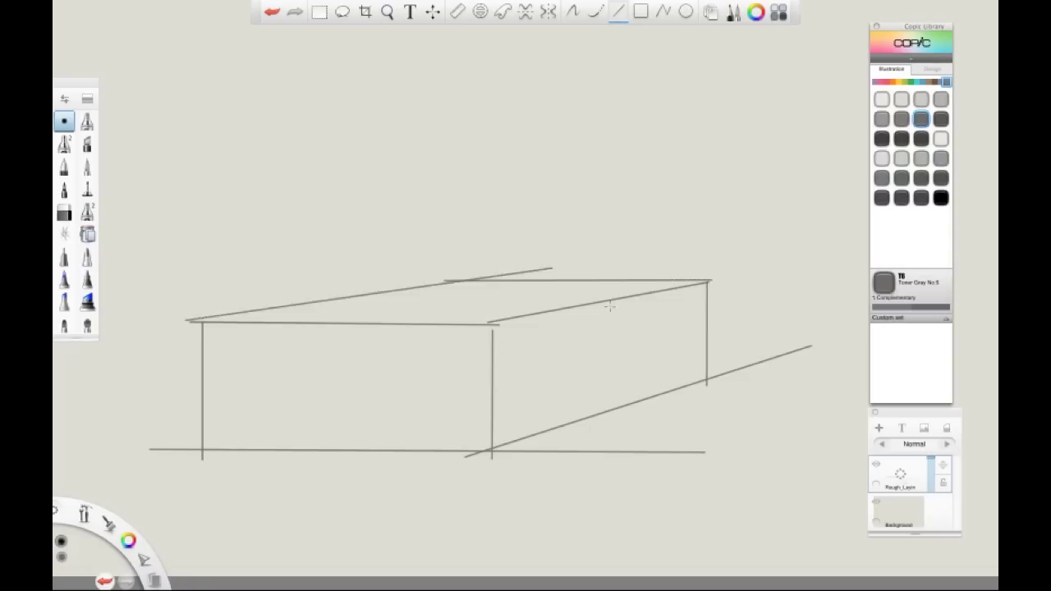
Add the box's rear ground line, two receding floor lines and the hidden rear vertical edge
{"action": "left_click_drag", "start_coordinate": [511, 370], "coordinate": [302, 380]}
{"action": "left_click_drag", "start_coordinate": [761, 321], "coordinate": [238, 480]}
{"action": "left_click_drag", "start_coordinate": [739, 300], "coordinate": [113, 476]}
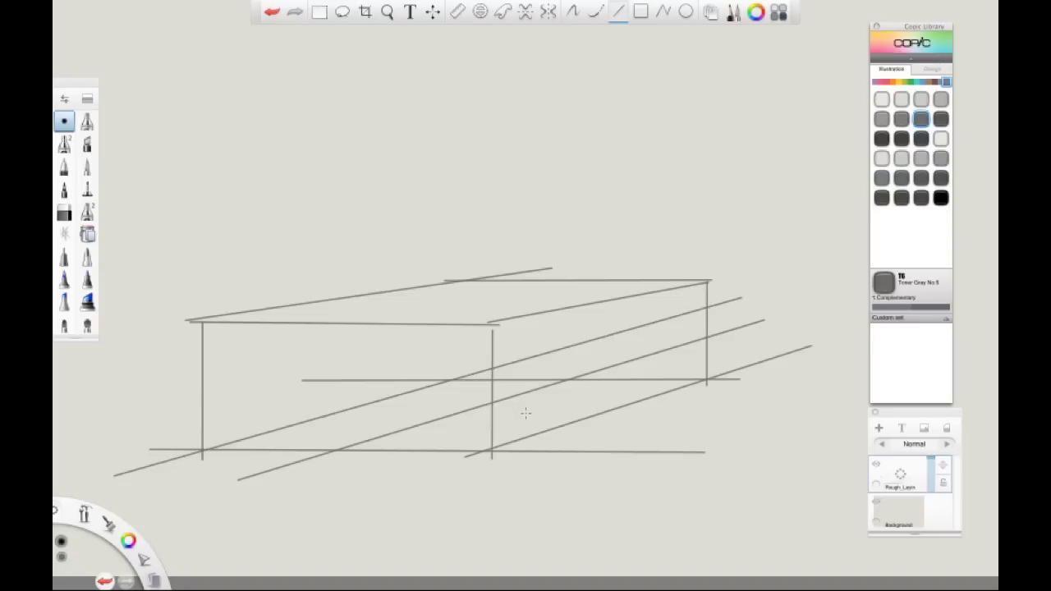
{"action": "left_click_drag", "start_coordinate": [454, 282], "coordinate": [455, 380]}
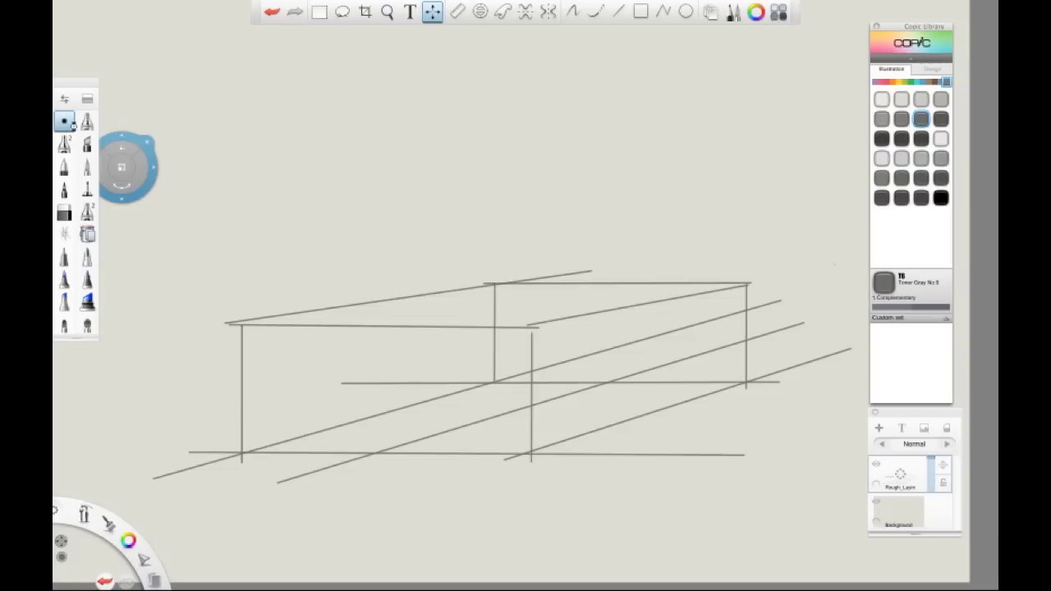
Sketch the hood's centre curve and the front end's upper contour freehand, undoing the extra curve above the side face
{"action": "left_click", "coordinate": [67, 124]}
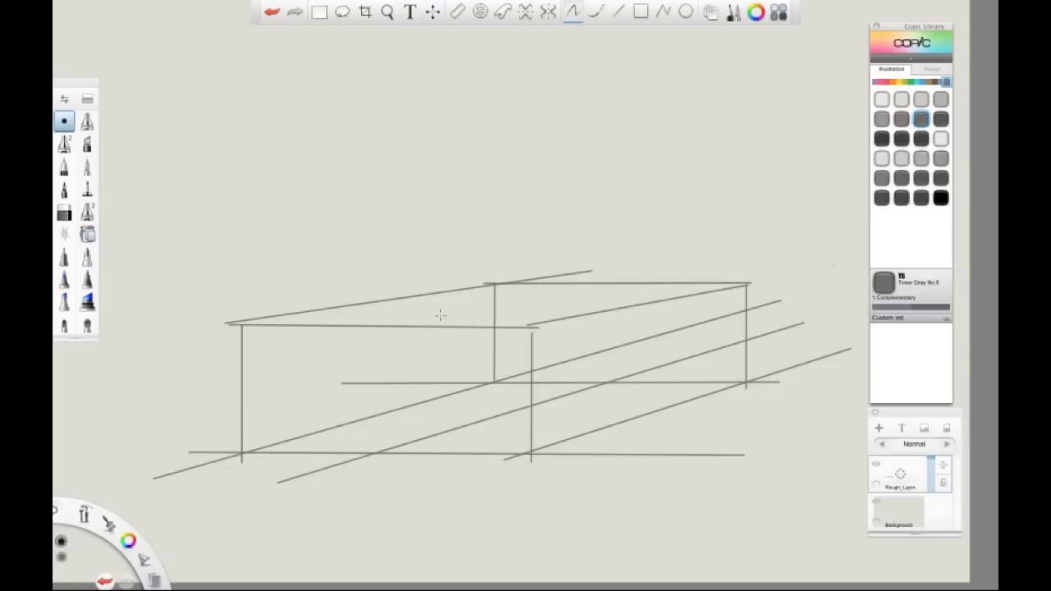
{"action": "left_click_drag", "start_coordinate": [485, 295], "coordinate": [511, 282]}
{"action": "left_click_drag", "start_coordinate": [396, 340], "coordinate": [519, 285]}
{"action": "left_click_drag", "start_coordinate": [532, 321], "coordinate": [588, 288]}
{"action": "key", "text": "super+z"}
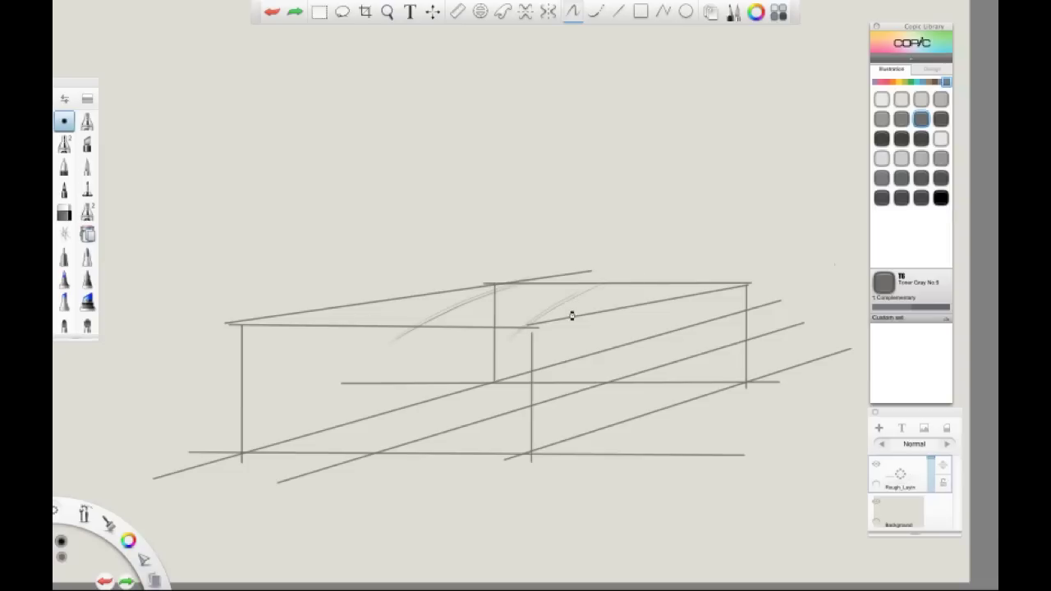
{"action": "key", "text": "super+z"}
{"action": "mouse_move", "coordinate": [264, 360]}
{"action": "left_mouse_down"}
{"action": "mouse_move", "coordinate": [290, 332]}
{"action": "mouse_move", "coordinate": [453, 336]}
{"action": "left_mouse_up"}
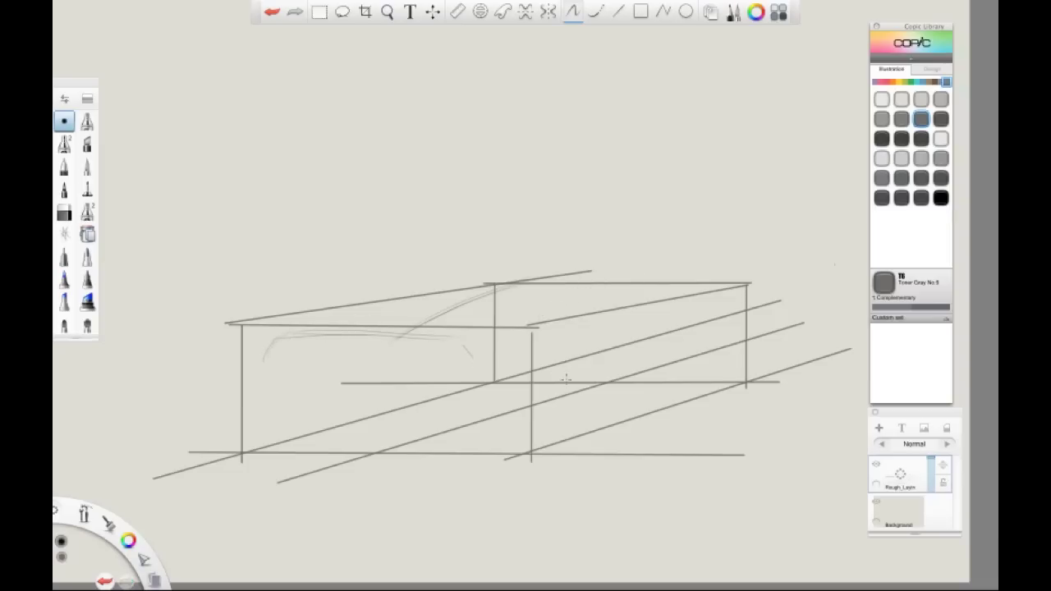
Sketch ellipses for the front and rear wheels on the side face of the box
{"action": "mouse_move", "coordinate": [566, 379]}
{"action": "left_mouse_down"}
{"action": "mouse_move", "coordinate": [546, 397]}
{"action": "mouse_move", "coordinate": [559, 354]}
{"action": "left_mouse_up"}
{"action": "left_click_drag", "start_coordinate": [701, 337], "coordinate": [705, 316]}
{"action": "mouse_move", "coordinate": [713, 367]}
{"action": "left_mouse_down"}
{"action": "mouse_move", "coordinate": [695, 318]}
{"action": "mouse_move", "coordinate": [692, 343]}
{"action": "left_mouse_up"}
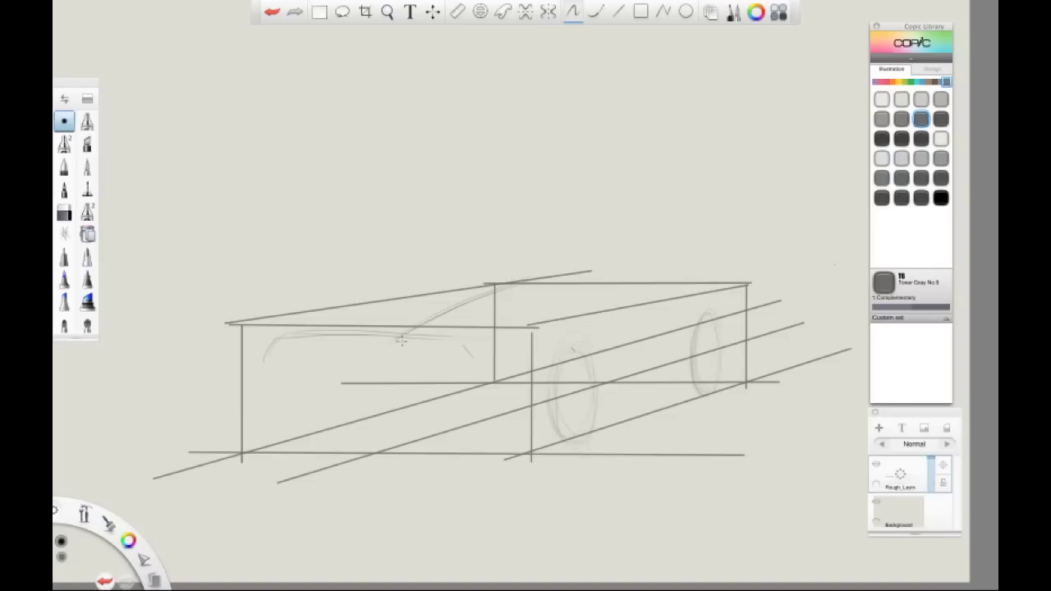
Draw crossing diagonals and a vertical centreline on the front face to locate its middle
{"action": "left_click_drag", "start_coordinate": [279, 336], "coordinate": [503, 431]}
{"action": "left_click_drag", "start_coordinate": [272, 431], "coordinate": [459, 342]}
{"action": "left_click_drag", "start_coordinate": [370, 336], "coordinate": [377, 451]}
Sketch the two headlights and the upper grille outline across the car's front face
{"action": "mouse_move", "coordinate": [293, 343]}
{"action": "left_mouse_down"}
{"action": "mouse_move", "coordinate": [275, 373]}
{"action": "mouse_move", "coordinate": [251, 378]}
{"action": "mouse_move", "coordinate": [265, 385]}
{"action": "mouse_move", "coordinate": [241, 363]}
{"action": "mouse_move", "coordinate": [274, 382]}
{"action": "left_mouse_up"}
{"action": "mouse_move", "coordinate": [246, 367]}
{"action": "left_mouse_down"}
{"action": "mouse_move", "coordinate": [245, 353]}
{"action": "mouse_move", "coordinate": [276, 330]}
{"action": "mouse_move", "coordinate": [276, 384]}
{"action": "mouse_move", "coordinate": [376, 338]}
{"action": "mouse_move", "coordinate": [414, 341]}
{"action": "left_mouse_up"}
{"action": "mouse_move", "coordinate": [325, 339]}
{"action": "left_mouse_down"}
{"action": "mouse_move", "coordinate": [463, 348]}
{"action": "mouse_move", "coordinate": [474, 376]}
{"action": "left_mouse_up"}
{"action": "mouse_move", "coordinate": [455, 338]}
{"action": "left_mouse_down"}
{"action": "mouse_move", "coordinate": [523, 330]}
{"action": "mouse_move", "coordinate": [531, 358]}
{"action": "mouse_move", "coordinate": [484, 383]}
{"action": "left_mouse_up"}
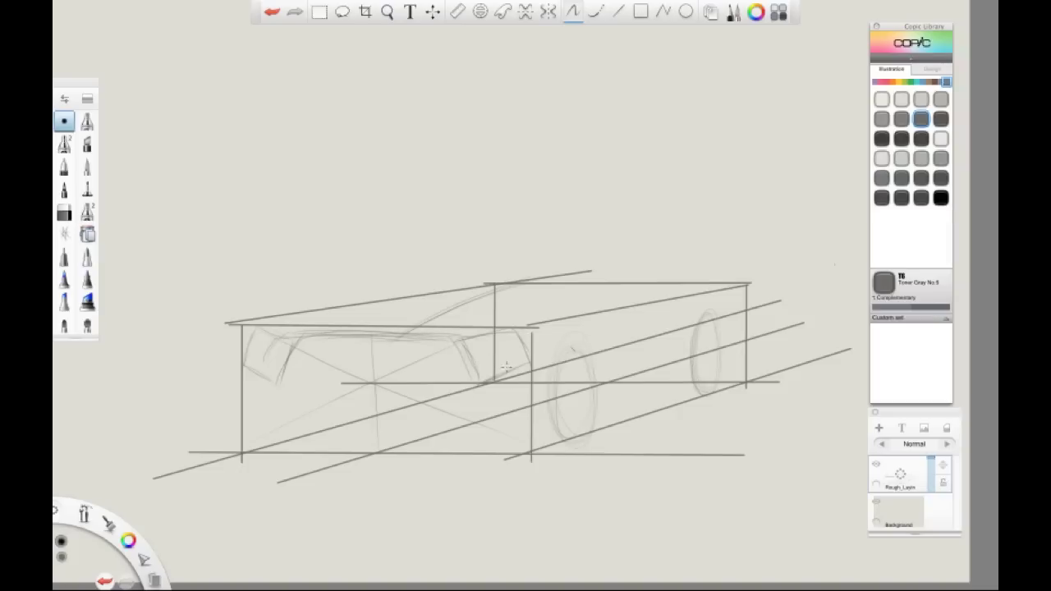
{"action": "mouse_move", "coordinate": [285, 379]}
{"action": "left_mouse_down"}
{"action": "mouse_move", "coordinate": [408, 394]}
{"action": "mouse_move", "coordinate": [286, 385]}
{"action": "mouse_move", "coordinate": [464, 382]}
{"action": "left_mouse_up"}
Sketch the lower grille's centre bar and sides, plus the left outer edge and underside of the front bumper
{"action": "left_click_drag", "start_coordinate": [370, 383], "coordinate": [374, 445]}
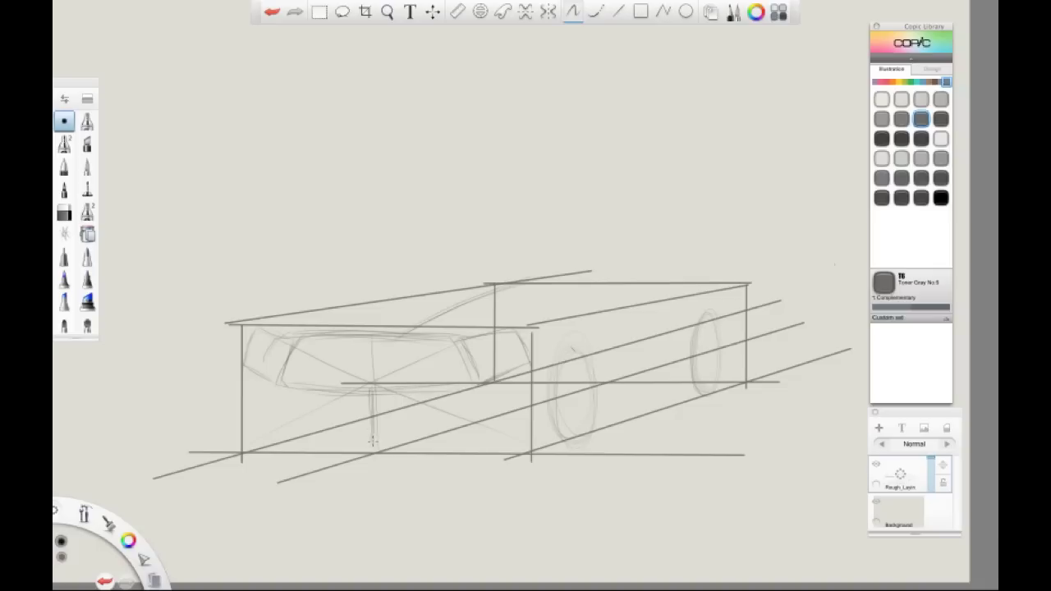
{"action": "left_click_drag", "start_coordinate": [281, 386], "coordinate": [304, 447]}
{"action": "left_click_drag", "start_coordinate": [477, 387], "coordinate": [468, 445]}
{"action": "left_click_drag", "start_coordinate": [249, 335], "coordinate": [250, 435]}
{"action": "mouse_move", "coordinate": [248, 366]}
{"action": "left_mouse_down"}
{"action": "mouse_move", "coordinate": [252, 459]}
{"action": "mouse_move", "coordinate": [368, 455]}
{"action": "left_mouse_up"}
{"action": "left_click_drag", "start_coordinate": [303, 457], "coordinate": [438, 459]}
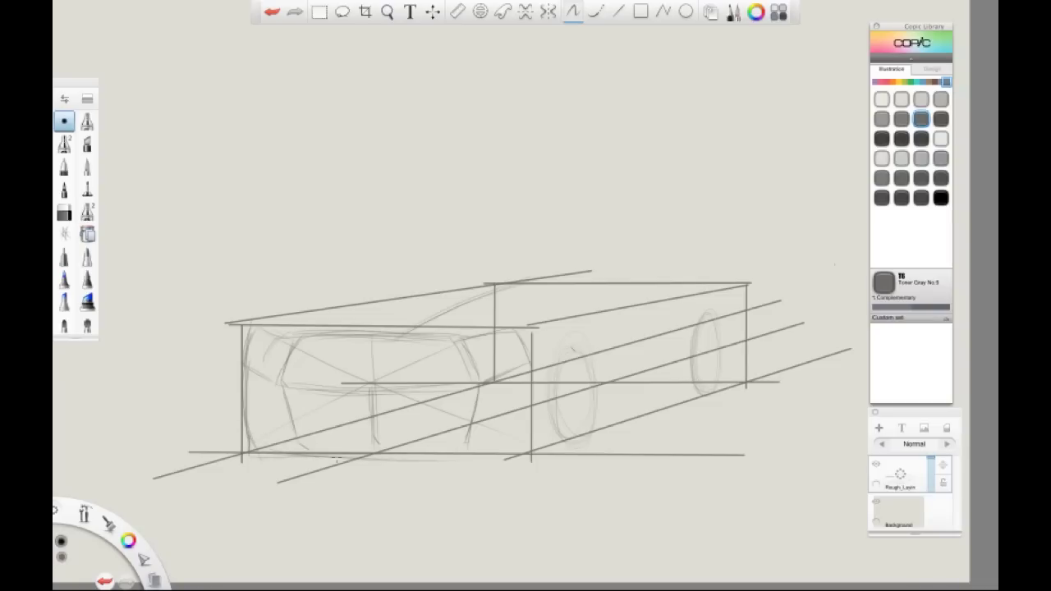
Reinforce the bumper's bottom edge and draw its rounded corner leading up into the front wheel arch
{"action": "left_click_drag", "start_coordinate": [355, 452], "coordinate": [464, 450]}
{"action": "left_click_drag", "start_coordinate": [276, 458], "coordinate": [475, 457]}
{"action": "left_click_drag", "start_coordinate": [364, 458], "coordinate": [512, 456]}
{"action": "mouse_move", "coordinate": [326, 457]}
{"action": "left_mouse_down"}
{"action": "mouse_move", "coordinate": [510, 452]}
{"action": "mouse_move", "coordinate": [536, 379]}
{"action": "left_mouse_up"}
{"action": "mouse_move", "coordinate": [533, 416]}
{"action": "left_mouse_down"}
{"action": "mouse_move", "coordinate": [551, 348]}
{"action": "mouse_move", "coordinate": [551, 380]}
{"action": "mouse_move", "coordinate": [588, 375]}
{"action": "mouse_move", "coordinate": [536, 423]}
{"action": "mouse_move", "coordinate": [538, 393]}
{"action": "mouse_move", "coordinate": [535, 446]}
{"action": "left_mouse_up"}
Darken the grille sides, both headlight outlines and the upper grille's vertical centreline
{"action": "left_click_drag", "start_coordinate": [482, 387], "coordinate": [465, 438]}
{"action": "mouse_move", "coordinate": [454, 341]}
{"action": "left_mouse_down"}
{"action": "mouse_move", "coordinate": [491, 345]}
{"action": "mouse_move", "coordinate": [473, 398]}
{"action": "left_mouse_up"}
{"action": "mouse_move", "coordinate": [487, 377]}
{"action": "left_mouse_down"}
{"action": "mouse_move", "coordinate": [515, 362]}
{"action": "mouse_move", "coordinate": [490, 371]}
{"action": "mouse_move", "coordinate": [490, 348]}
{"action": "mouse_move", "coordinate": [517, 323]}
{"action": "mouse_move", "coordinate": [455, 344]}
{"action": "mouse_move", "coordinate": [487, 343]}
{"action": "mouse_move", "coordinate": [478, 388]}
{"action": "mouse_move", "coordinate": [458, 343]}
{"action": "mouse_move", "coordinate": [495, 380]}
{"action": "left_mouse_up"}
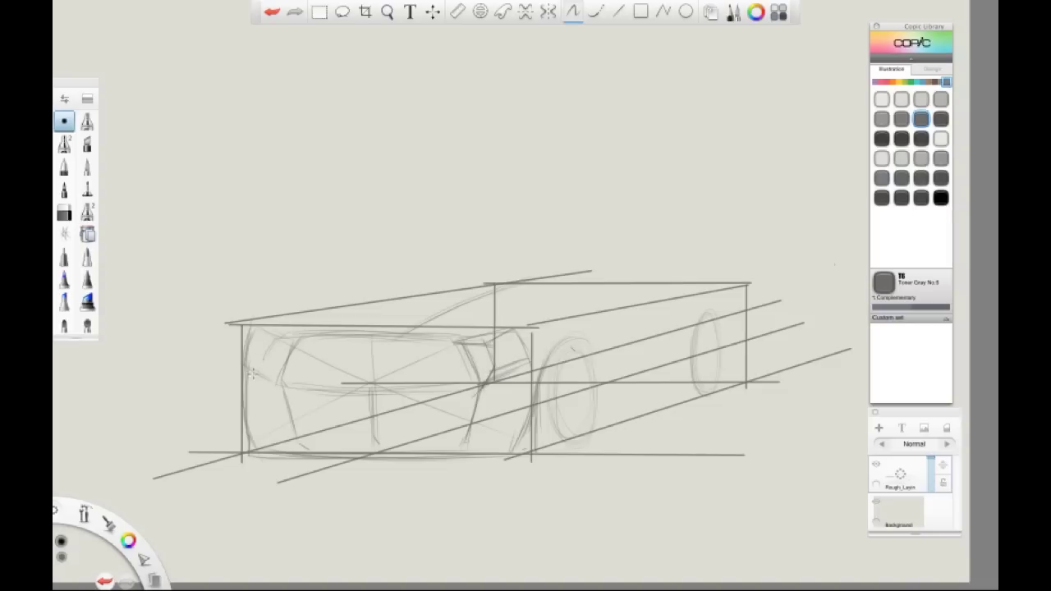
{"action": "left_click_drag", "start_coordinate": [248, 405], "coordinate": [253, 340]}
{"action": "mouse_move", "coordinate": [260, 321]}
{"action": "left_mouse_down"}
{"action": "mouse_move", "coordinate": [253, 342]}
{"action": "mouse_move", "coordinate": [299, 337]}
{"action": "mouse_move", "coordinate": [271, 371]}
{"action": "mouse_move", "coordinate": [281, 383]}
{"action": "left_mouse_up"}
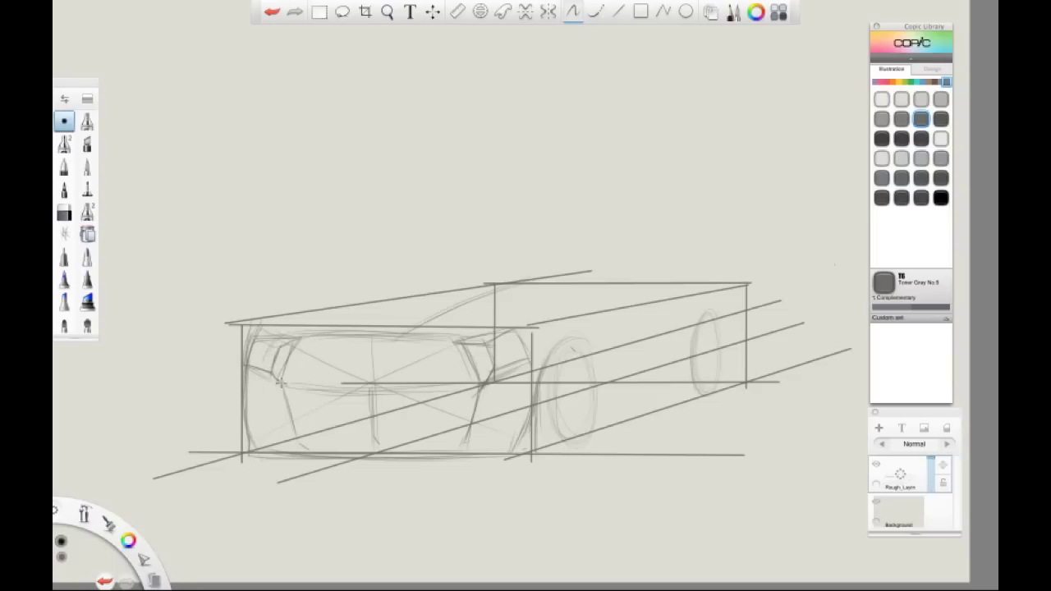
{"action": "left_click_drag", "start_coordinate": [296, 344], "coordinate": [279, 388]}
{"action": "mouse_move", "coordinate": [301, 338]}
{"action": "left_mouse_down"}
{"action": "mouse_move", "coordinate": [283, 376]}
{"action": "mouse_move", "coordinate": [387, 333]}
{"action": "mouse_move", "coordinate": [372, 346]}
{"action": "mouse_move", "coordinate": [374, 374]}
{"action": "left_mouse_up"}
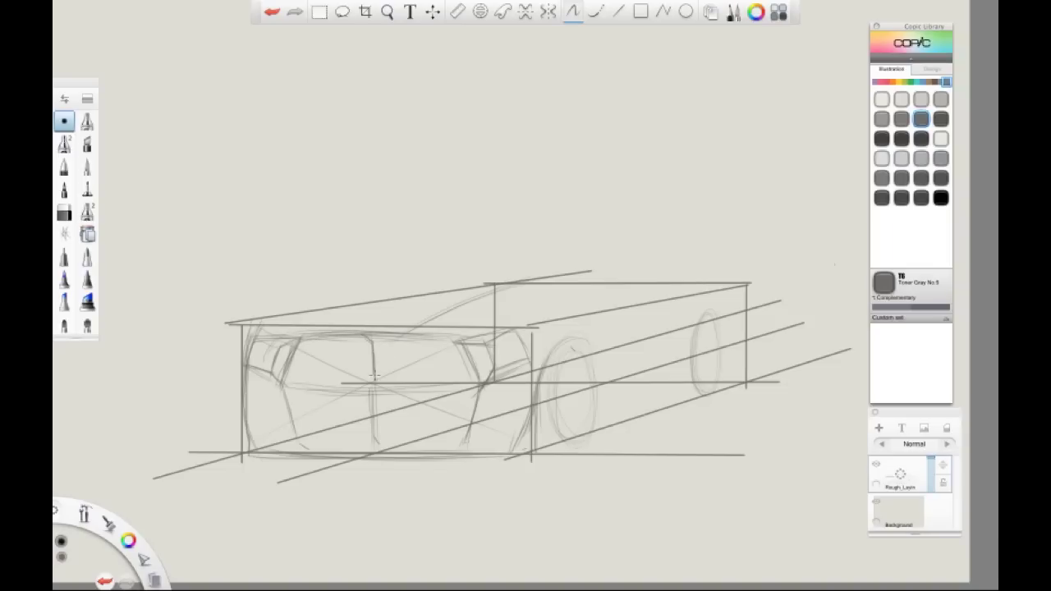
Sketch the hood's lengthwise crease lines and its rear edge at the windshield base
{"action": "mouse_move", "coordinate": [391, 337]}
{"action": "left_mouse_down"}
{"action": "mouse_move", "coordinate": [405, 303]}
{"action": "mouse_move", "coordinate": [455, 276]}
{"action": "left_mouse_up"}
{"action": "left_click_drag", "start_coordinate": [488, 322], "coordinate": [579, 283]}
{"action": "mouse_move", "coordinate": [300, 338]}
{"action": "left_mouse_down"}
{"action": "mouse_move", "coordinate": [389, 268]}
{"action": "mouse_move", "coordinate": [510, 269]}
{"action": "left_mouse_up"}
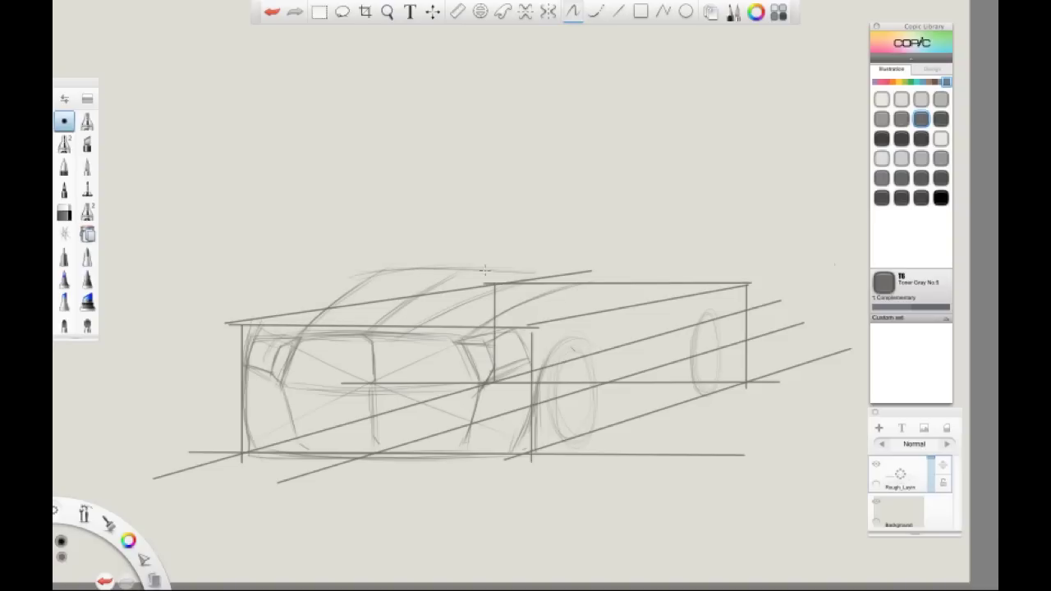
{"action": "left_click_drag", "start_coordinate": [484, 270], "coordinate": [581, 280]}
{"action": "left_click_drag", "start_coordinate": [274, 315], "coordinate": [395, 282]}
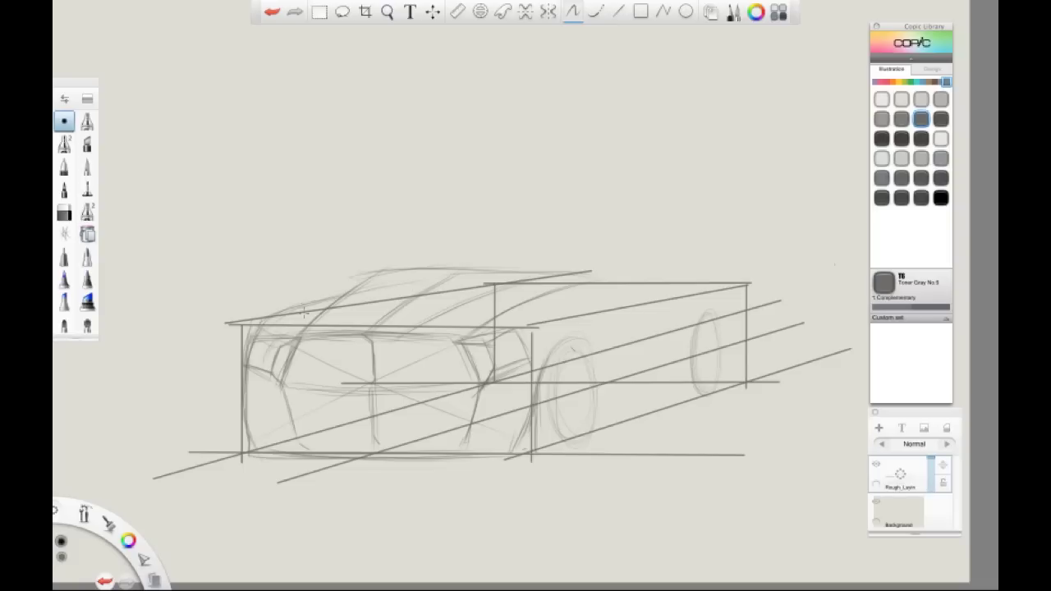
Build up the far fender contour and reinforce the hood's outer crease lines on both sides
{"action": "mouse_move", "coordinate": [250, 359]}
{"action": "left_mouse_down"}
{"action": "mouse_move", "coordinate": [269, 320]}
{"action": "mouse_move", "coordinate": [347, 288]}
{"action": "left_mouse_up"}
{"action": "left_click_drag", "start_coordinate": [281, 314], "coordinate": [357, 284]}
{"action": "mouse_move", "coordinate": [304, 334]}
{"action": "left_mouse_down"}
{"action": "mouse_move", "coordinate": [366, 278]}
{"action": "mouse_move", "coordinate": [435, 269]}
{"action": "left_mouse_up"}
{"action": "left_click_drag", "start_coordinate": [499, 315], "coordinate": [606, 275]}
Sketch the far windshield pillar and the front edge of the roof above the hood
{"action": "left_click_drag", "start_coordinate": [412, 261], "coordinate": [388, 274]}
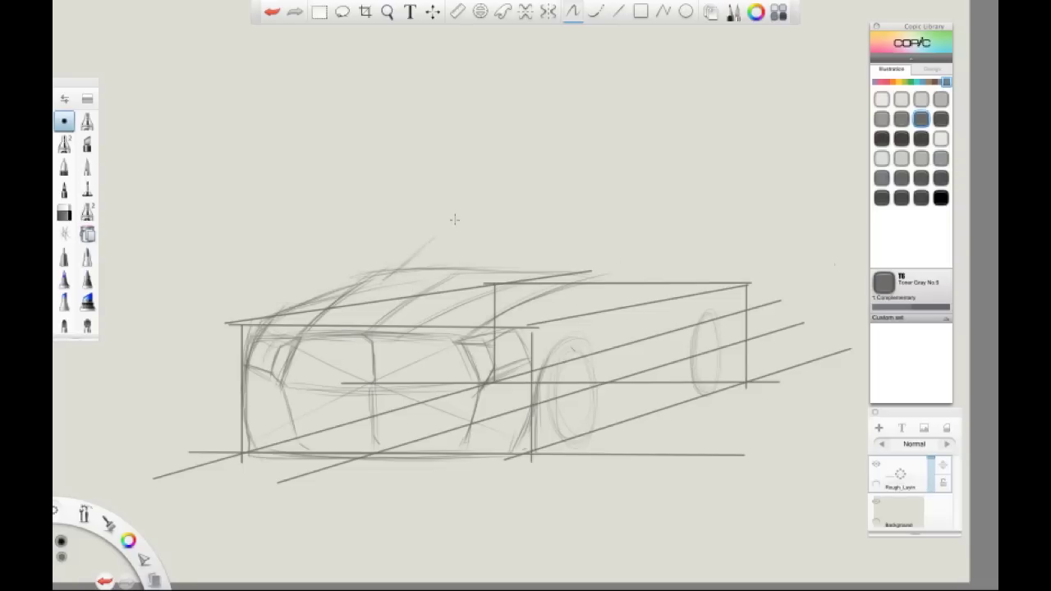
{"action": "mouse_move", "coordinate": [450, 227]}
{"action": "left_mouse_down"}
{"action": "mouse_move", "coordinate": [391, 268]}
{"action": "mouse_move", "coordinate": [499, 217]}
{"action": "mouse_move", "coordinate": [607, 221]}
{"action": "left_mouse_up"}
{"action": "left_click_drag", "start_coordinate": [497, 227], "coordinate": [603, 226]}
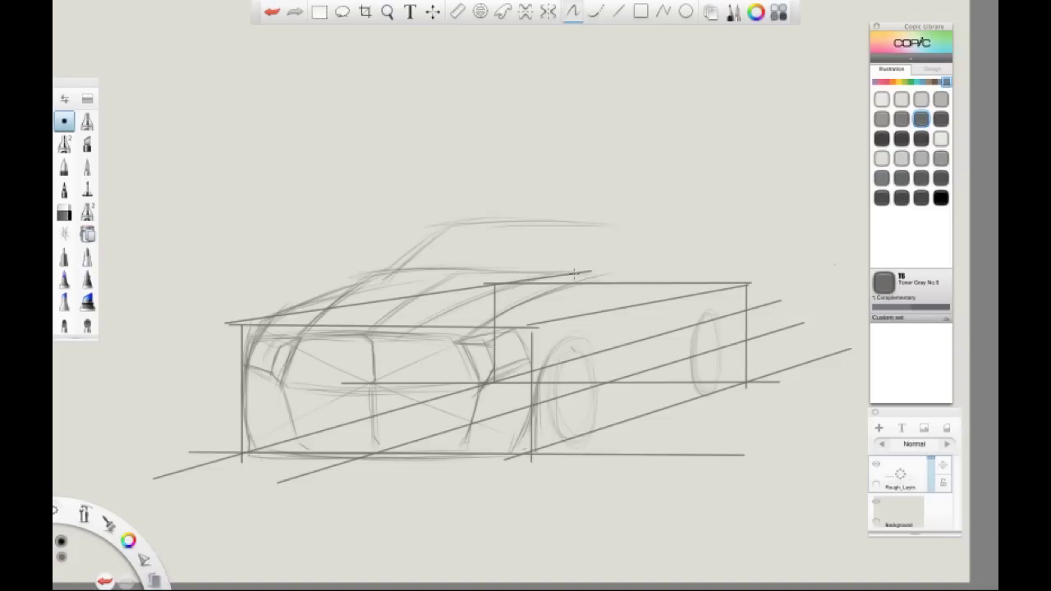
Define the windshield base and its near corner, and darken the hood edge leading up to it
{"action": "left_click_drag", "start_coordinate": [575, 271], "coordinate": [593, 283]}
{"action": "left_click_drag", "start_coordinate": [360, 270], "coordinate": [561, 259]}
{"action": "mouse_move", "coordinate": [378, 267]}
{"action": "left_mouse_down"}
{"action": "mouse_move", "coordinate": [454, 263]}
{"action": "mouse_move", "coordinate": [358, 272]}
{"action": "left_mouse_up"}
{"action": "left_click_drag", "start_coordinate": [420, 266], "coordinate": [591, 275]}
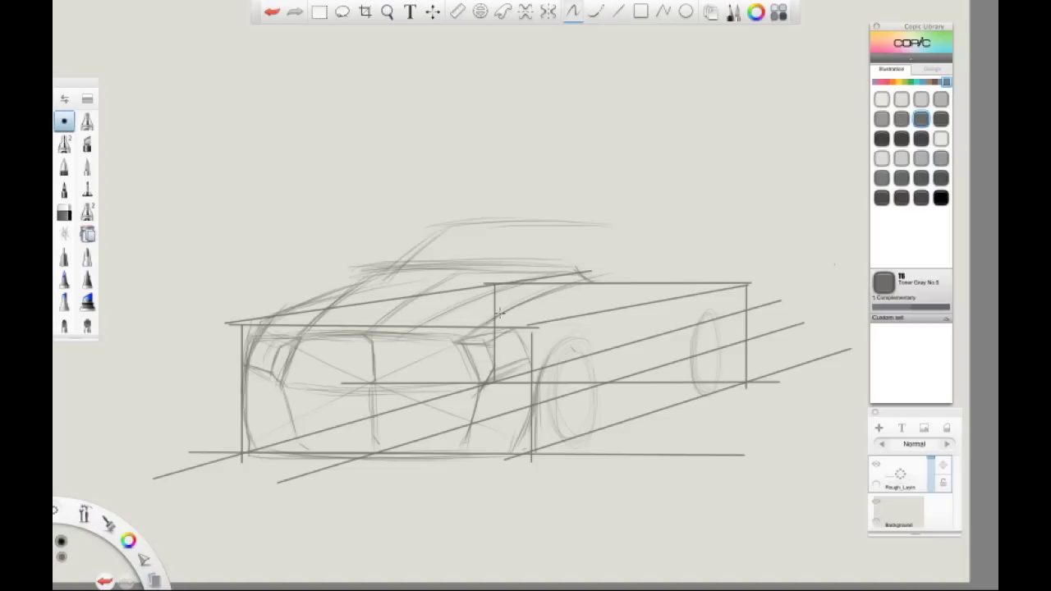
{"action": "mouse_move", "coordinate": [484, 322]}
{"action": "left_mouse_down"}
{"action": "mouse_move", "coordinate": [596, 270]}
{"action": "mouse_move", "coordinate": [605, 282]}
{"action": "left_mouse_up"}
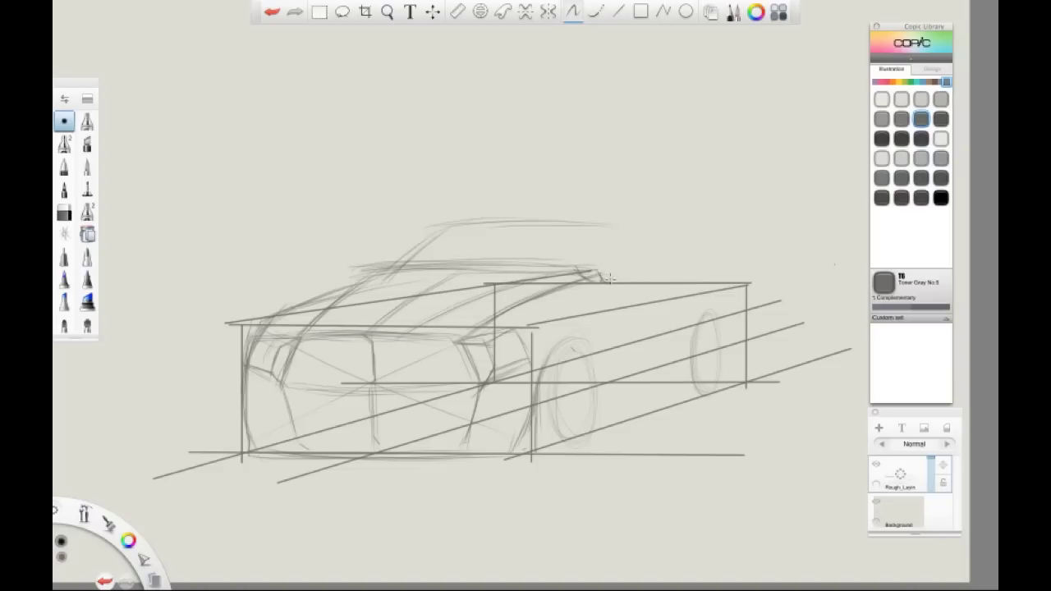
Draw the near windshield pillar and layered shoulder-line strokes from the front fender to the rear
{"action": "left_click_drag", "start_coordinate": [622, 243], "coordinate": [612, 294]}
{"action": "left_click_drag", "start_coordinate": [529, 322], "coordinate": [654, 294]}
{"action": "left_click_drag", "start_coordinate": [566, 311], "coordinate": [696, 287]}
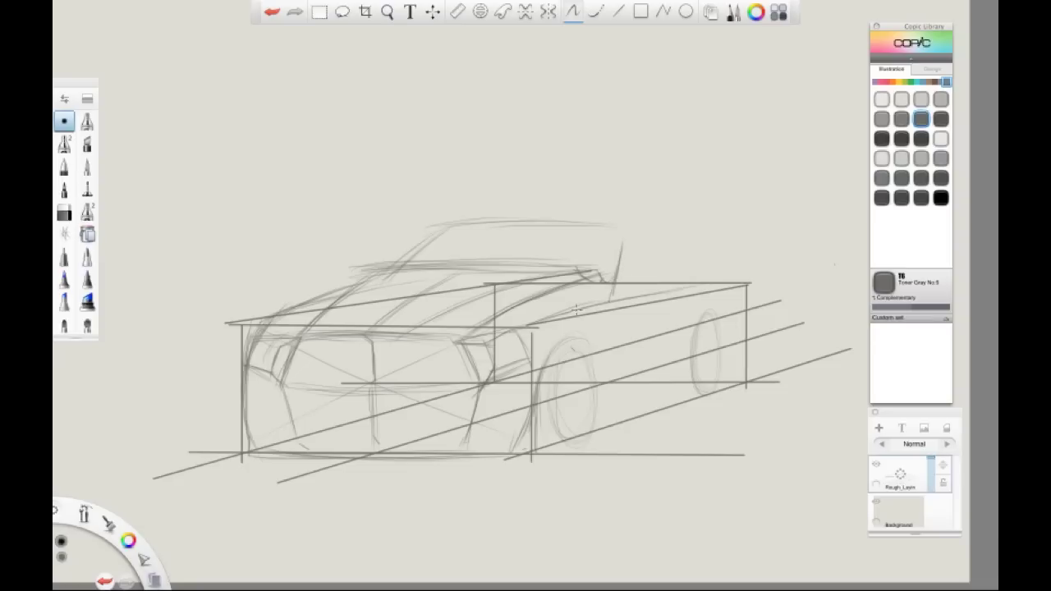
{"action": "left_click_drag", "start_coordinate": [534, 327], "coordinate": [693, 288]}
{"action": "mouse_move", "coordinate": [591, 309]}
{"action": "left_mouse_down"}
{"action": "mouse_move", "coordinate": [712, 286]}
{"action": "mouse_move", "coordinate": [614, 280]}
{"action": "mouse_move", "coordinate": [710, 275]}
{"action": "left_mouse_up"}
{"action": "left_click_drag", "start_coordinate": [622, 287], "coordinate": [729, 276]}
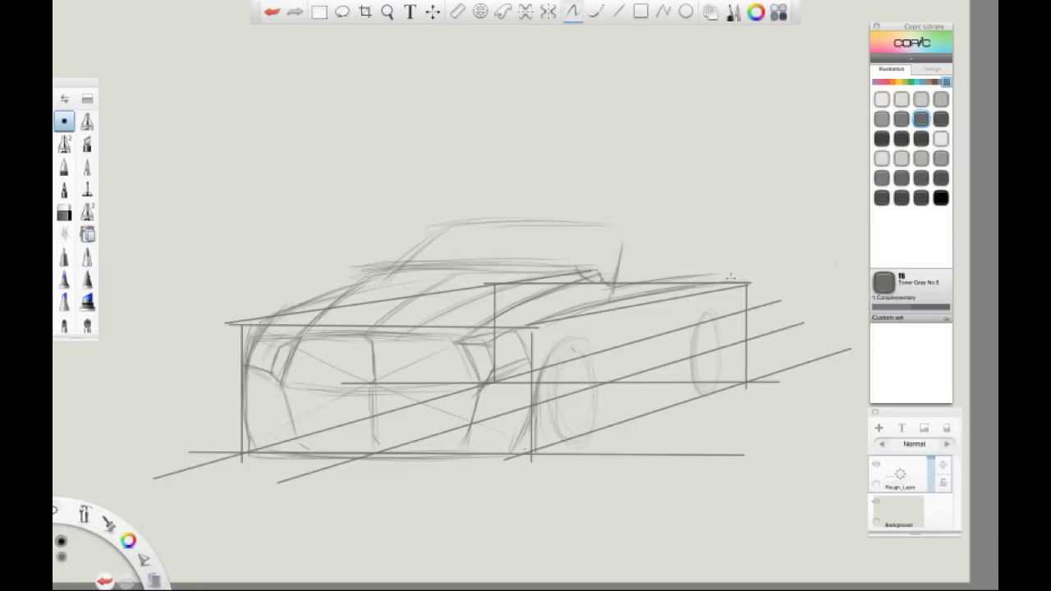
Outline the side window, reinforce the windshield and roofline, and sketch the car's rear end contour
{"action": "mouse_move", "coordinate": [618, 228]}
{"action": "left_mouse_down"}
{"action": "mouse_move", "coordinate": [601, 285]}
{"action": "mouse_move", "coordinate": [616, 234]}
{"action": "mouse_move", "coordinate": [618, 268]}
{"action": "mouse_move", "coordinate": [660, 229]}
{"action": "mouse_move", "coordinate": [704, 232]}
{"action": "mouse_move", "coordinate": [698, 247]}
{"action": "mouse_move", "coordinate": [726, 270]}
{"action": "left_mouse_up"}
{"action": "left_click_drag", "start_coordinate": [418, 251], "coordinate": [464, 220]}
{"action": "left_click_drag", "start_coordinate": [386, 271], "coordinate": [457, 224]}
{"action": "mouse_move", "coordinate": [519, 234]}
{"action": "left_mouse_down"}
{"action": "mouse_move", "coordinate": [494, 251]}
{"action": "mouse_move", "coordinate": [538, 221]}
{"action": "left_mouse_up"}
{"action": "left_click_drag", "start_coordinate": [467, 220], "coordinate": [696, 225]}
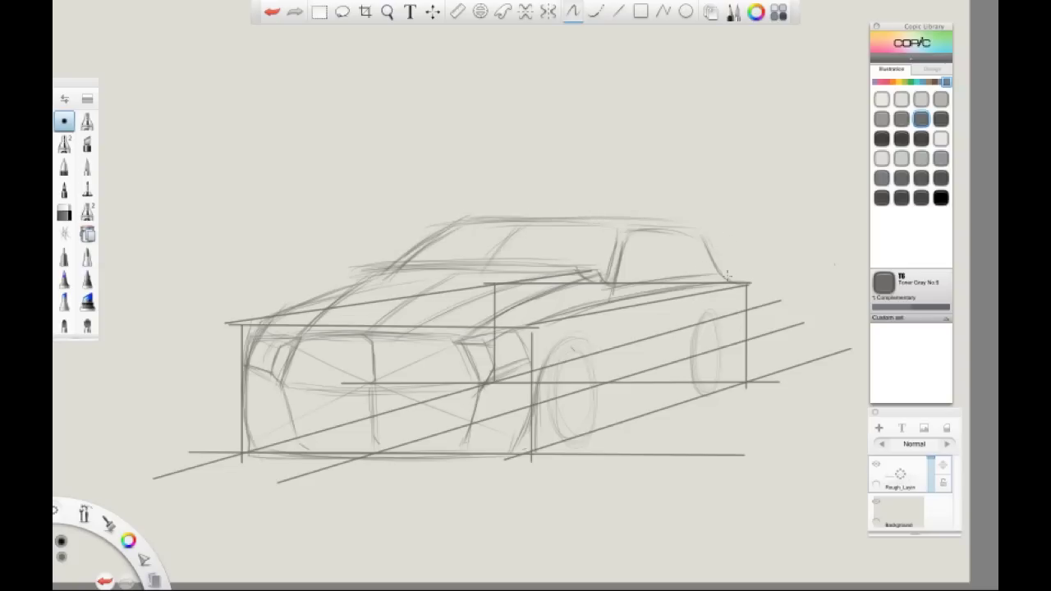
{"action": "left_click_drag", "start_coordinate": [717, 268], "coordinate": [747, 281]}
{"action": "mouse_move", "coordinate": [735, 327]}
{"action": "left_mouse_down"}
{"action": "mouse_move", "coordinate": [744, 301]}
{"action": "mouse_move", "coordinate": [737, 315]}
{"action": "left_mouse_up"}
Thicken the front wheel's tyre outline and draw the lower sill lines running towards the rear wheel
{"action": "mouse_move", "coordinate": [548, 374]}
{"action": "left_mouse_down"}
{"action": "mouse_move", "coordinate": [553, 449]}
{"action": "mouse_move", "coordinate": [578, 463]}
{"action": "left_mouse_up"}
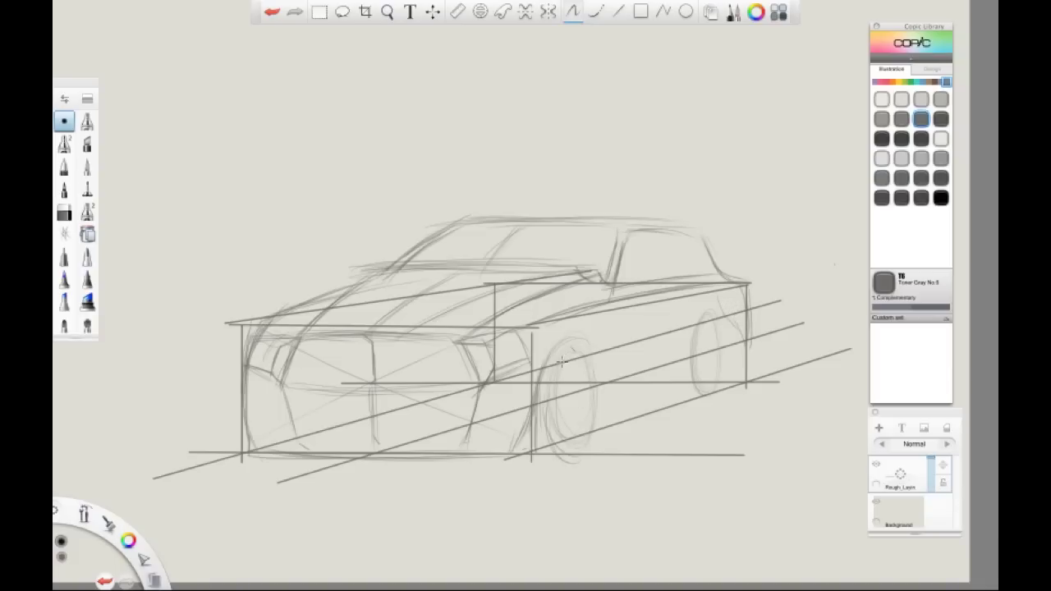
{"action": "mouse_move", "coordinate": [545, 404]}
{"action": "left_mouse_down"}
{"action": "mouse_move", "coordinate": [583, 459]}
{"action": "mouse_move", "coordinate": [559, 454]}
{"action": "mouse_move", "coordinate": [522, 468]}
{"action": "mouse_move", "coordinate": [558, 466]}
{"action": "mouse_move", "coordinate": [576, 447]}
{"action": "left_mouse_up"}
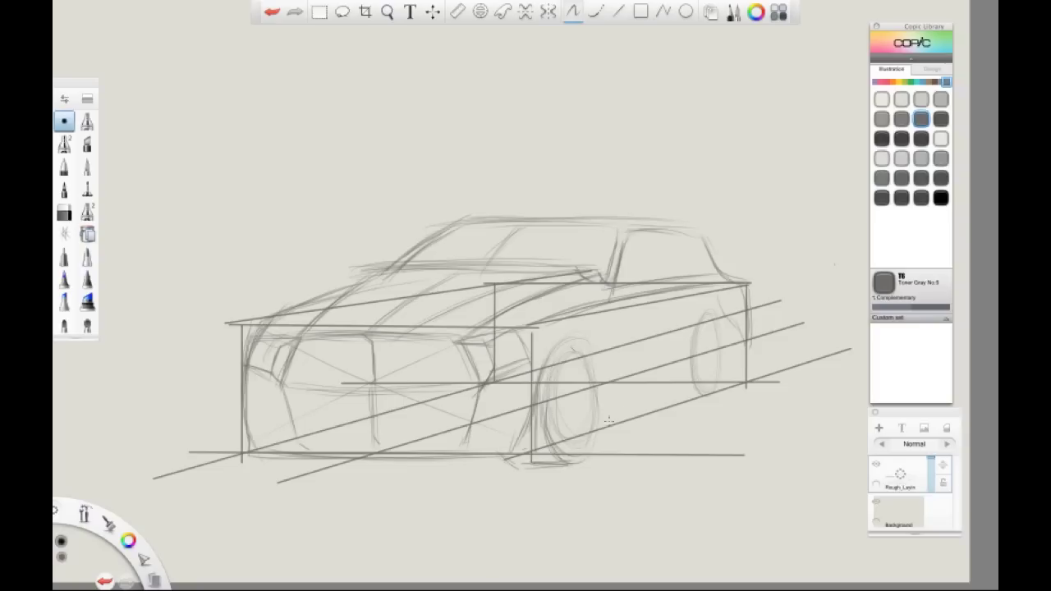
{"action": "left_click_drag", "start_coordinate": [585, 425], "coordinate": [691, 394]}
{"action": "left_click_drag", "start_coordinate": [589, 462], "coordinate": [716, 408]}
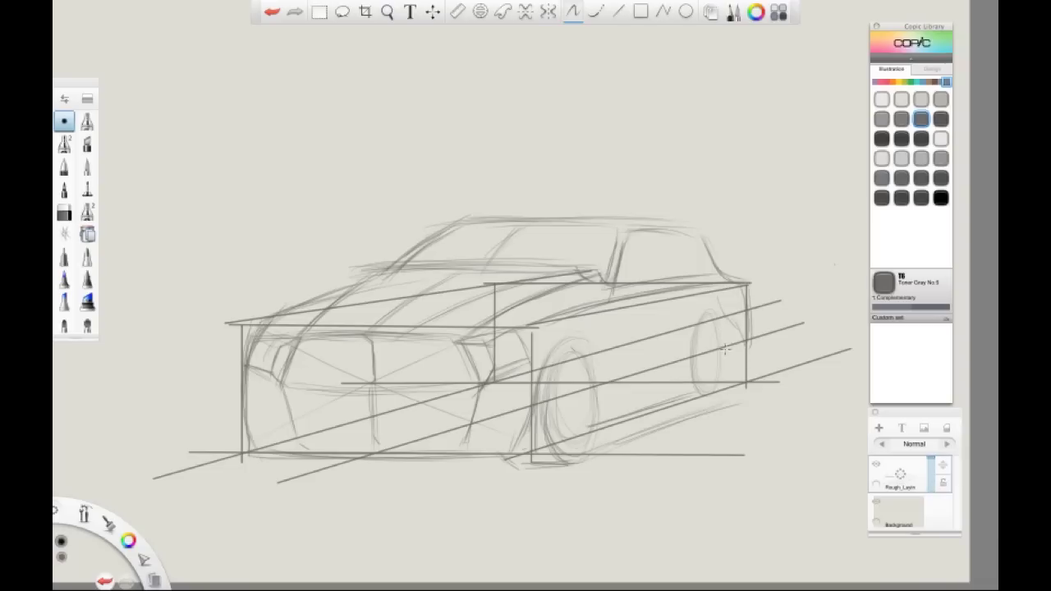
Sketch the rear wheel's outer ellipse and tyre base, and add the wheel arch curve ahead of it
{"action": "mouse_move", "coordinate": [708, 329]}
{"action": "left_mouse_down"}
{"action": "mouse_move", "coordinate": [713, 398]}
{"action": "mouse_move", "coordinate": [724, 402]}
{"action": "mouse_move", "coordinate": [682, 406]}
{"action": "mouse_move", "coordinate": [714, 408]}
{"action": "left_mouse_up"}
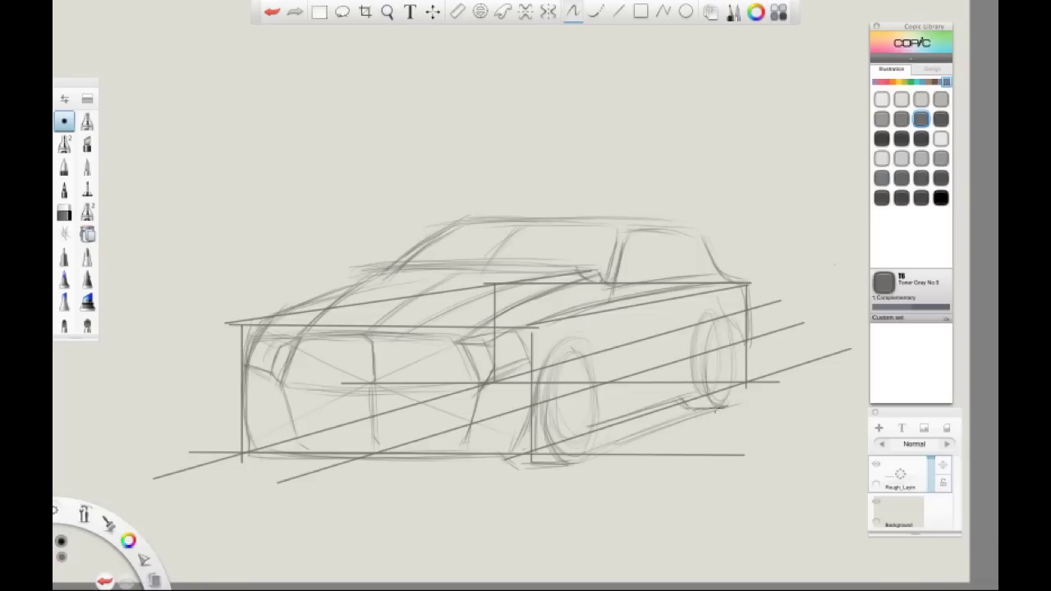
{"action": "mouse_move", "coordinate": [720, 322]}
{"action": "left_mouse_down"}
{"action": "mouse_move", "coordinate": [713, 391]}
{"action": "mouse_move", "coordinate": [683, 317]}
{"action": "mouse_move", "coordinate": [738, 306]}
{"action": "mouse_move", "coordinate": [705, 379]}
{"action": "left_mouse_up"}
{"action": "left_click_drag", "start_coordinate": [679, 314], "coordinate": [682, 392]}
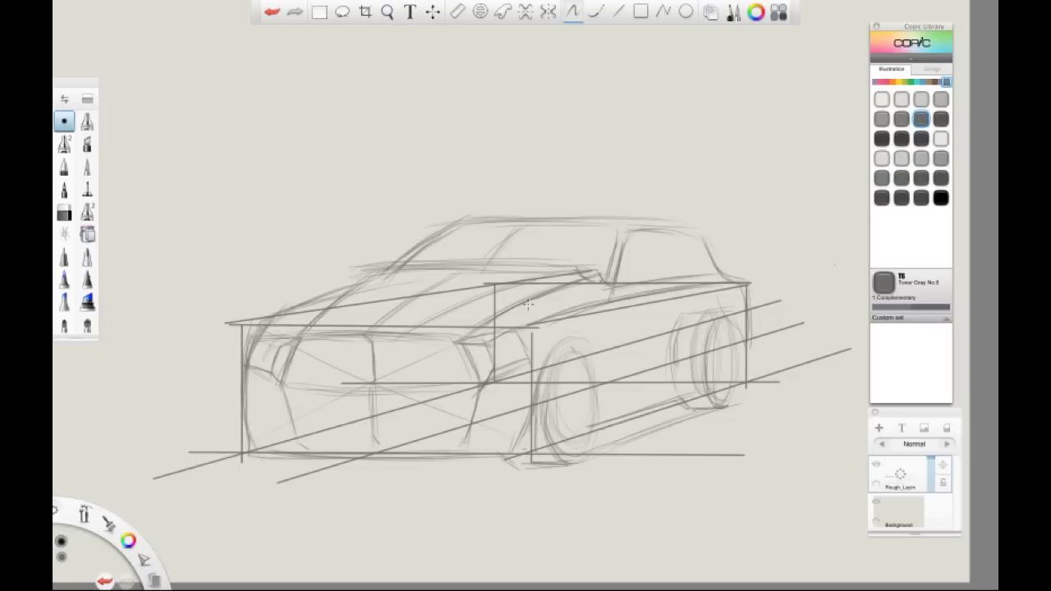
Shape the sloping rear roof pillar and side window's back edge, continuing the contour down the car's tail
{"action": "left_click_drag", "start_coordinate": [710, 239], "coordinate": [743, 282]}
{"action": "mouse_move", "coordinate": [631, 245]}
{"action": "left_mouse_down"}
{"action": "mouse_move", "coordinate": [670, 236]}
{"action": "mouse_move", "coordinate": [683, 255]}
{"action": "mouse_move", "coordinate": [727, 280]}
{"action": "left_mouse_up"}
{"action": "left_click_drag", "start_coordinate": [675, 224], "coordinate": [729, 277]}
{"action": "mouse_move", "coordinate": [671, 223]}
{"action": "left_mouse_down"}
{"action": "mouse_move", "coordinate": [743, 272]}
{"action": "mouse_move", "coordinate": [711, 275]}
{"action": "mouse_move", "coordinate": [711, 287]}
{"action": "mouse_move", "coordinate": [685, 296]}
{"action": "mouse_move", "coordinate": [734, 282]}
{"action": "mouse_move", "coordinate": [712, 262]}
{"action": "mouse_move", "coordinate": [744, 272]}
{"action": "mouse_move", "coordinate": [744, 361]}
{"action": "left_mouse_up"}
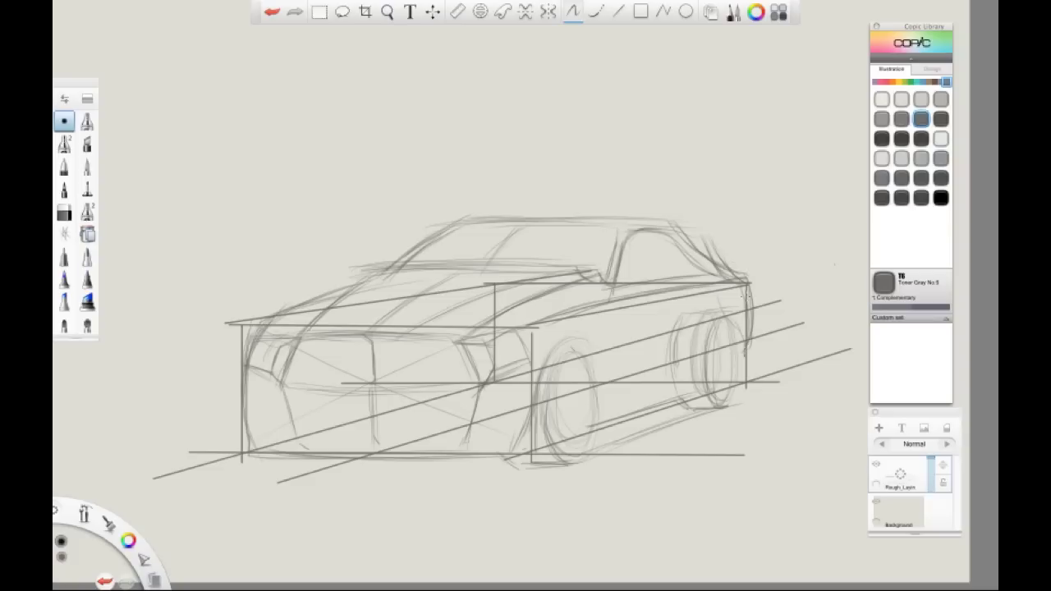
Sketch the far front tyre beside the bumper and the ground line running beneath the front end
{"action": "mouse_move", "coordinate": [235, 378]}
{"action": "left_mouse_down"}
{"action": "mouse_move", "coordinate": [236, 456]}
{"action": "mouse_move", "coordinate": [246, 461]}
{"action": "mouse_move", "coordinate": [239, 450]}
{"action": "mouse_move", "coordinate": [369, 471]}
{"action": "mouse_move", "coordinate": [637, 464]}
{"action": "left_mouse_up"}
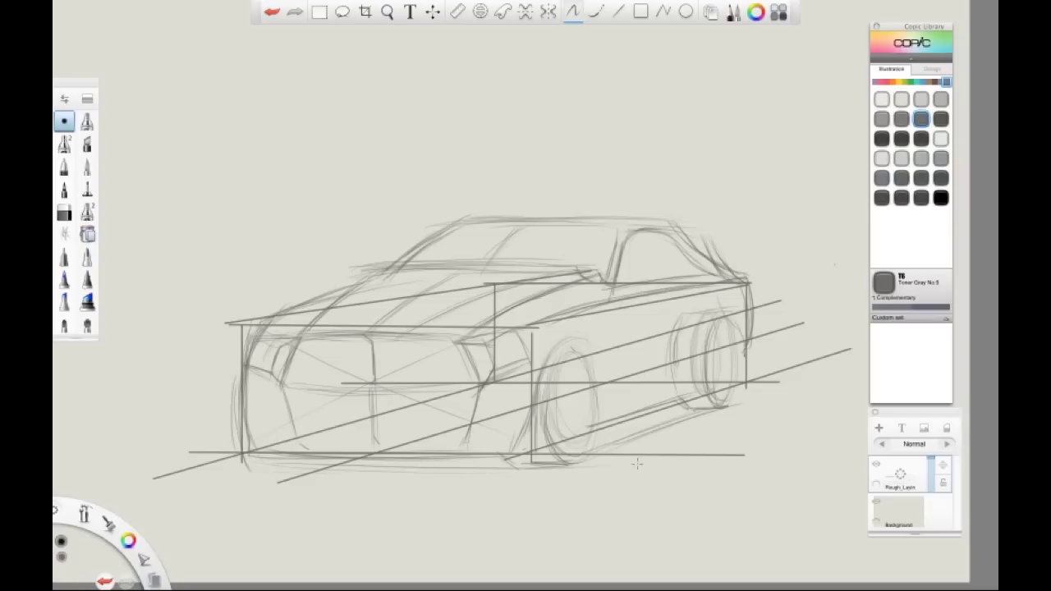
{"action": "left_click_drag", "start_coordinate": [315, 456], "coordinate": [304, 469]}
{"action": "left_click_drag", "start_coordinate": [241, 371], "coordinate": [241, 455]}
{"action": "mouse_move", "coordinate": [235, 409]}
{"action": "left_mouse_down"}
{"action": "mouse_move", "coordinate": [252, 466]}
{"action": "mouse_move", "coordinate": [298, 469]}
{"action": "left_mouse_up"}
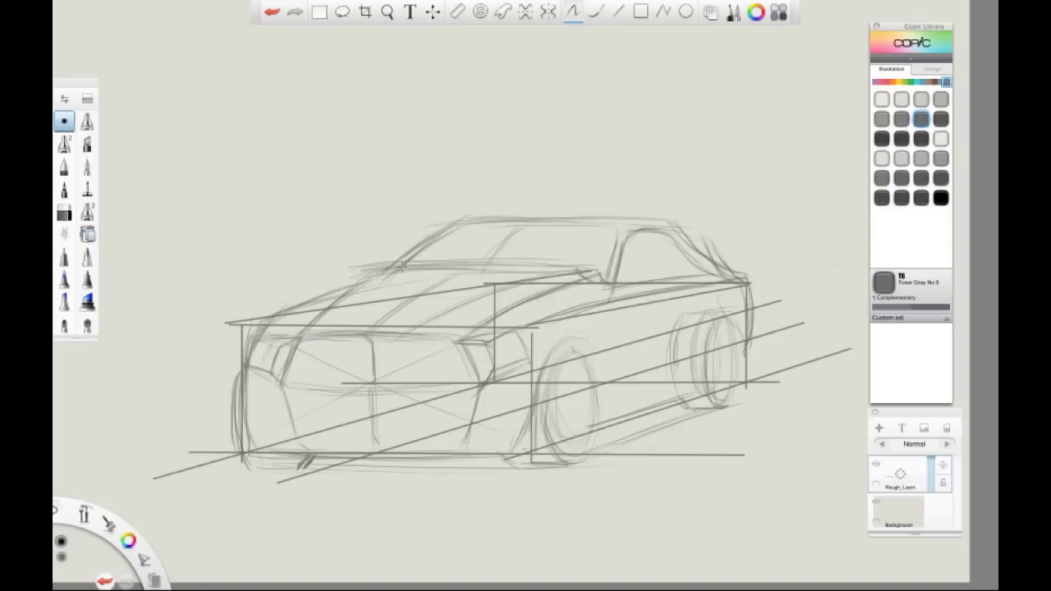
Refine the windshield base and its near corner, darkening it and both hood edges with Copic Toner Gray No.10 (T10)
{"action": "mouse_move", "coordinate": [334, 302]}
{"action": "left_mouse_down"}
{"action": "mouse_move", "coordinate": [380, 271]}
{"action": "mouse_move", "coordinate": [578, 282]}
{"action": "mouse_move", "coordinate": [596, 298]}
{"action": "mouse_move", "coordinate": [604, 286]}
{"action": "left_mouse_up"}
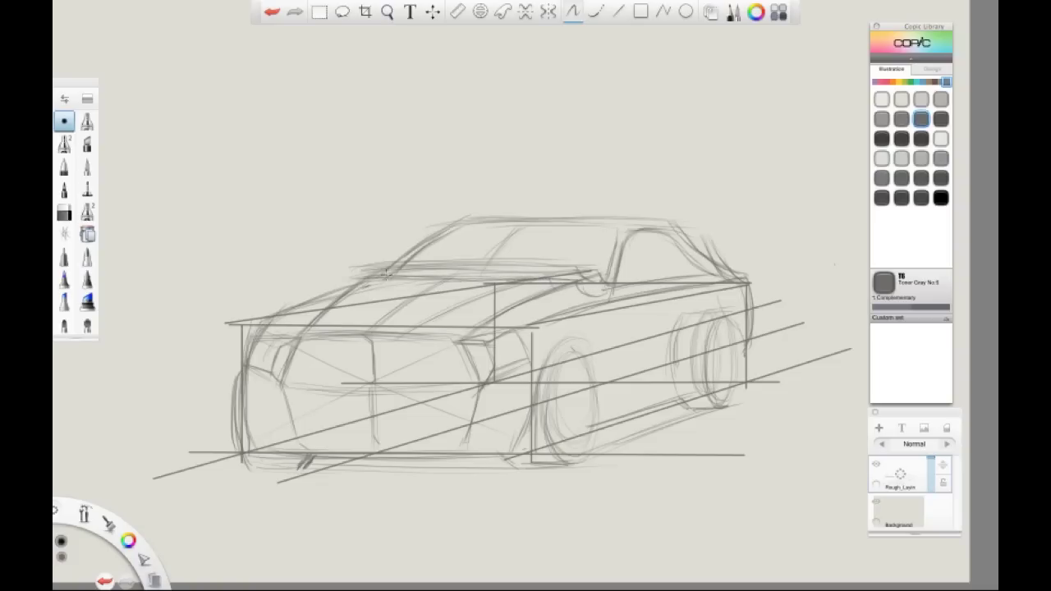
{"action": "left_click", "coordinate": [920, 139]}
{"action": "mouse_move", "coordinate": [303, 331]}
{"action": "left_mouse_down"}
{"action": "mouse_move", "coordinate": [374, 279]}
{"action": "mouse_move", "coordinate": [549, 280]}
{"action": "left_mouse_up"}
{"action": "left_click_drag", "start_coordinate": [400, 275], "coordinate": [522, 278]}
{"action": "left_click_drag", "start_coordinate": [445, 275], "coordinate": [558, 279]}
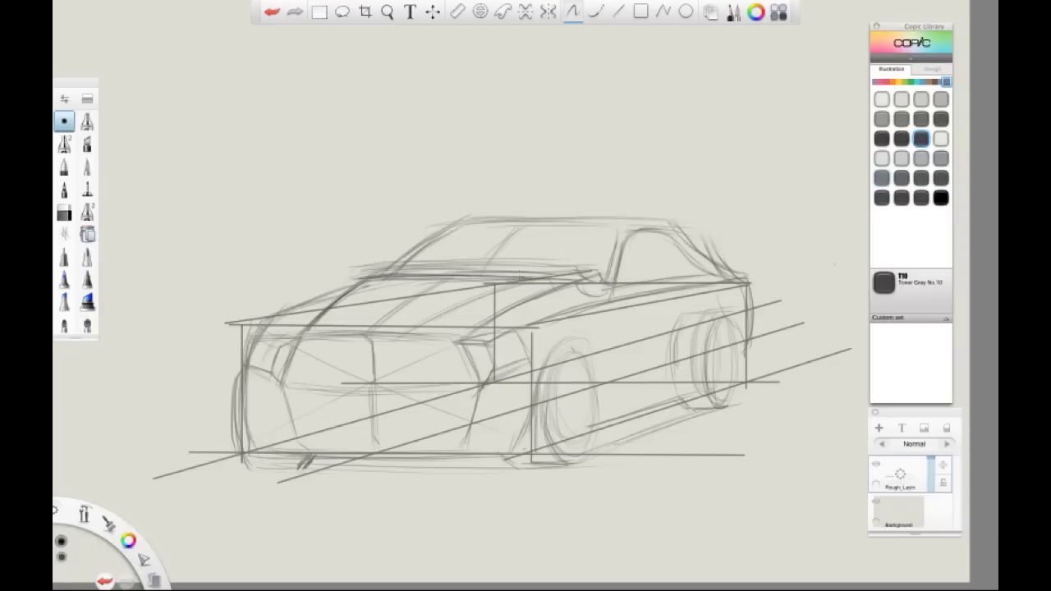
{"action": "left_click_drag", "start_coordinate": [380, 277], "coordinate": [558, 284]}
{"action": "left_click_drag", "start_coordinate": [457, 341], "coordinate": [578, 279]}
{"action": "left_click_drag", "start_coordinate": [491, 323], "coordinate": [561, 292]}
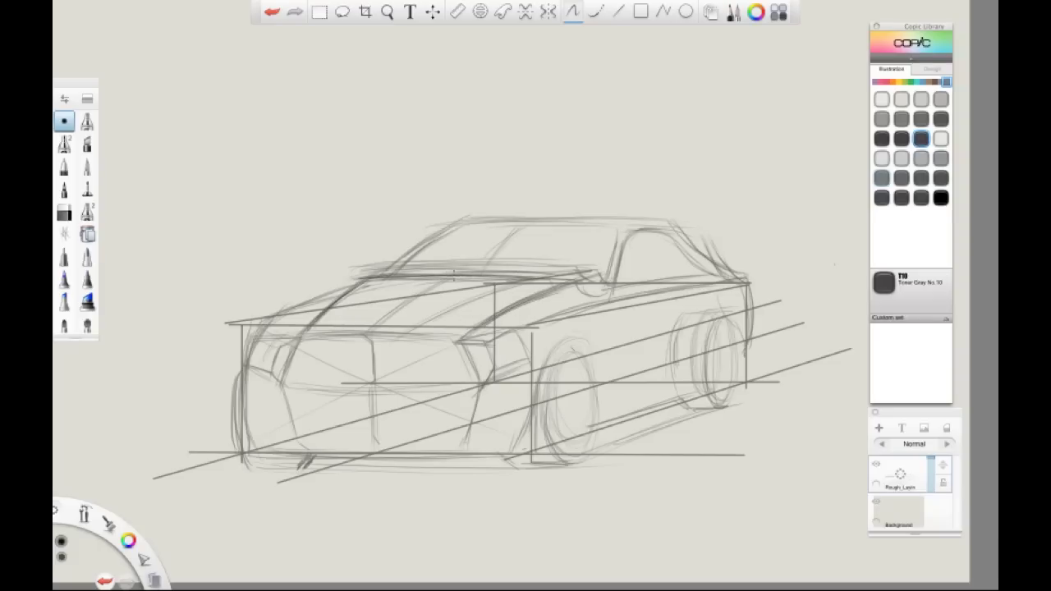
{"action": "mouse_move", "coordinate": [410, 277]}
{"action": "left_mouse_down"}
{"action": "mouse_move", "coordinate": [578, 279]}
{"action": "mouse_move", "coordinate": [595, 295]}
{"action": "mouse_move", "coordinate": [612, 256]}
{"action": "mouse_move", "coordinate": [600, 304]}
{"action": "left_mouse_up"}
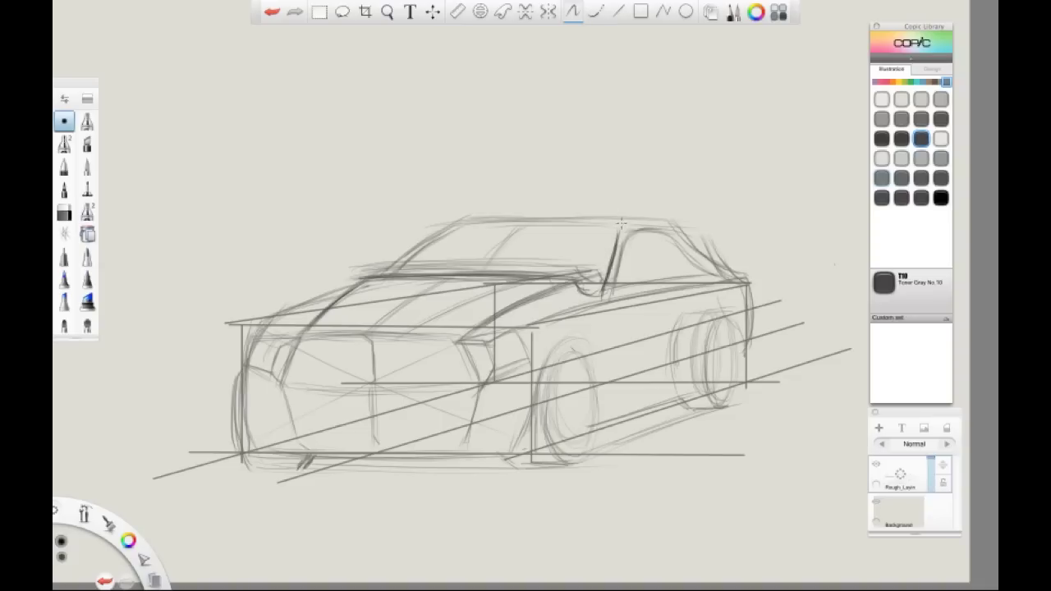
Darken both windshield pillars and redraw the roofline slightly higher with long overlapping strokes
{"action": "left_click_drag", "start_coordinate": [622, 217], "coordinate": [615, 248]}
{"action": "left_click_drag", "start_coordinate": [402, 274], "coordinate": [451, 232]}
{"action": "left_click_drag", "start_coordinate": [376, 277], "coordinate": [436, 221]}
{"action": "mouse_move", "coordinate": [394, 262]}
{"action": "left_mouse_down"}
{"action": "mouse_move", "coordinate": [450, 217]}
{"action": "mouse_move", "coordinate": [561, 214]}
{"action": "left_mouse_up"}
{"action": "left_click_drag", "start_coordinate": [466, 216], "coordinate": [669, 215]}
{"action": "mouse_move", "coordinate": [456, 238]}
{"action": "left_mouse_down"}
{"action": "mouse_move", "coordinate": [394, 268]}
{"action": "mouse_move", "coordinate": [461, 217]}
{"action": "mouse_move", "coordinate": [616, 219]}
{"action": "left_mouse_up"}
Strengthen the side window's lower edge and the shoulder line from the front fender to the rear end contour
{"action": "mouse_move", "coordinate": [619, 267]}
{"action": "left_mouse_down"}
{"action": "mouse_move", "coordinate": [625, 230]}
{"action": "mouse_move", "coordinate": [655, 228]}
{"action": "mouse_move", "coordinate": [700, 259]}
{"action": "left_mouse_up"}
{"action": "left_click_drag", "start_coordinate": [619, 288], "coordinate": [716, 272]}
{"action": "left_click_drag", "start_coordinate": [532, 325], "coordinate": [660, 291]}
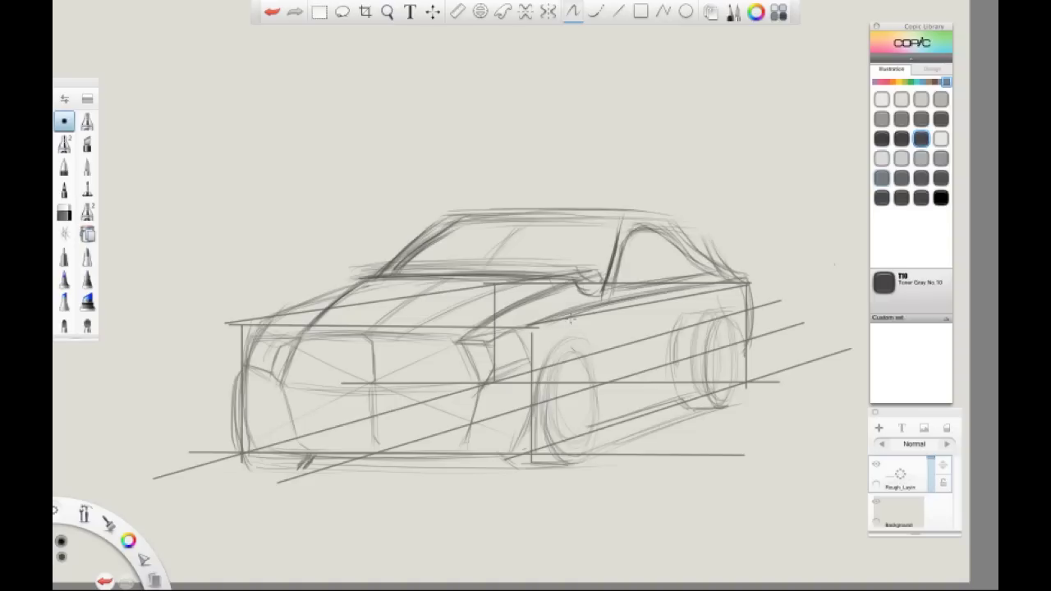
{"action": "mouse_move", "coordinate": [533, 334]}
{"action": "left_mouse_down"}
{"action": "mouse_move", "coordinate": [734, 275]}
{"action": "mouse_move", "coordinate": [752, 285]}
{"action": "mouse_move", "coordinate": [755, 326]}
{"action": "left_mouse_up"}
Darken the near headlight's upper edge, the far side of the grille opening and the far bumper edge
{"action": "left_click_drag", "start_coordinate": [491, 337], "coordinate": [458, 343]}
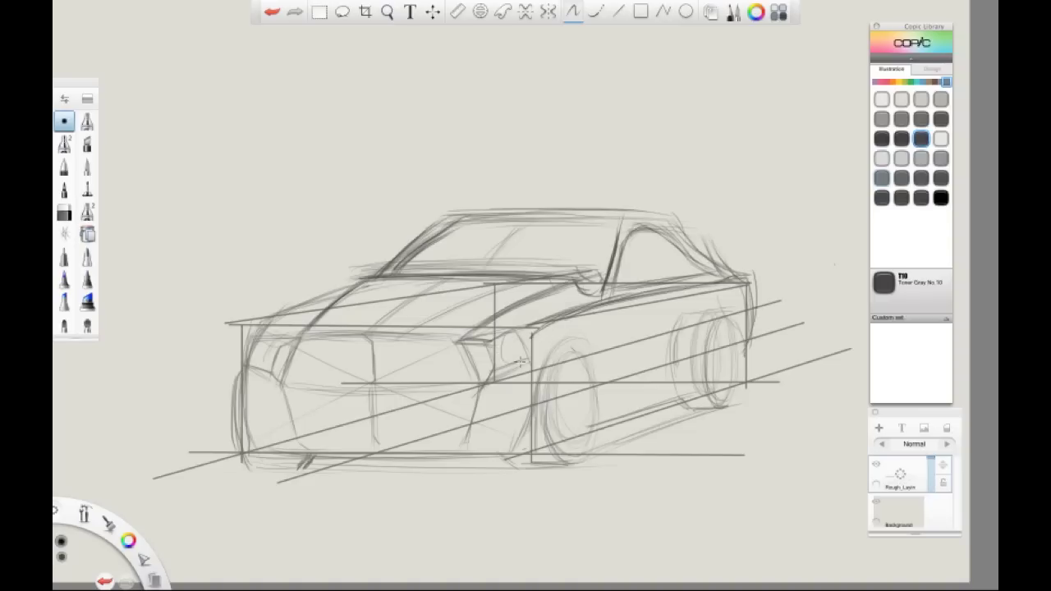
{"action": "left_click_drag", "start_coordinate": [282, 378], "coordinate": [315, 453]}
{"action": "mouse_move", "coordinate": [245, 366]}
{"action": "left_mouse_down"}
{"action": "mouse_move", "coordinate": [244, 417]}
{"action": "mouse_move", "coordinate": [262, 453]}
{"action": "left_mouse_up"}
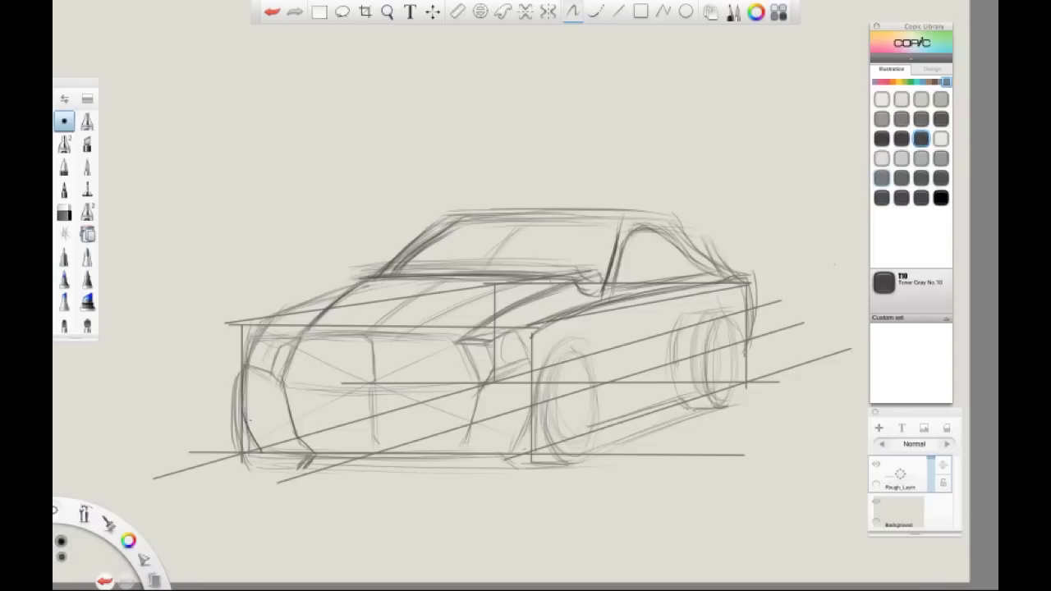
Reinforce the far front fender contour and draw the side mirrors on both sides of the windshield
{"action": "mouse_move", "coordinate": [248, 405]}
{"action": "left_mouse_down"}
{"action": "mouse_move", "coordinate": [250, 337]}
{"action": "mouse_move", "coordinate": [382, 263]}
{"action": "mouse_move", "coordinate": [345, 279]}
{"action": "left_mouse_up"}
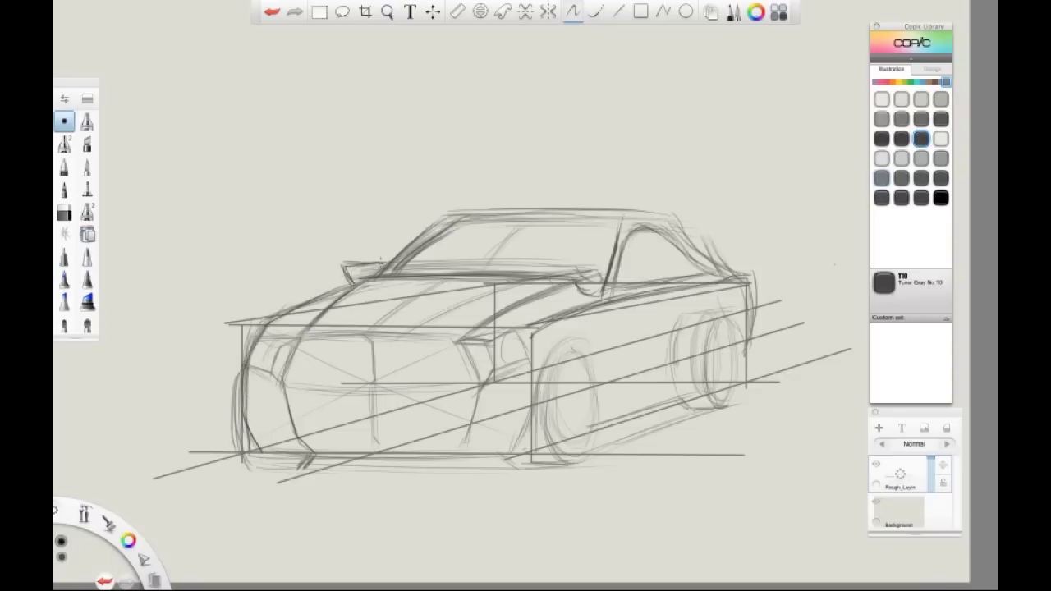
{"action": "mouse_move", "coordinate": [611, 287]}
{"action": "left_mouse_down"}
{"action": "mouse_move", "coordinate": [646, 271]}
{"action": "mouse_move", "coordinate": [624, 292]}
{"action": "mouse_move", "coordinate": [617, 276]}
{"action": "mouse_move", "coordinate": [657, 274]}
{"action": "mouse_move", "coordinate": [655, 288]}
{"action": "left_mouse_up"}
{"action": "mouse_move", "coordinate": [660, 272]}
{"action": "left_mouse_down"}
{"action": "mouse_move", "coordinate": [655, 285]}
{"action": "mouse_move", "coordinate": [658, 272]}
{"action": "left_mouse_up"}
Darken the far front tyre's outline and the ground contact lines beneath the near front wheel
{"action": "left_click_drag", "start_coordinate": [511, 466], "coordinate": [572, 466]}
{"action": "mouse_move", "coordinate": [240, 371]}
{"action": "left_mouse_down"}
{"action": "mouse_move", "coordinate": [261, 471]}
{"action": "mouse_move", "coordinate": [301, 467]}
{"action": "left_mouse_up"}
{"action": "mouse_move", "coordinate": [501, 455]}
{"action": "left_mouse_down"}
{"action": "mouse_move", "coordinate": [515, 466]}
{"action": "mouse_move", "coordinate": [581, 466]}
{"action": "left_mouse_up"}
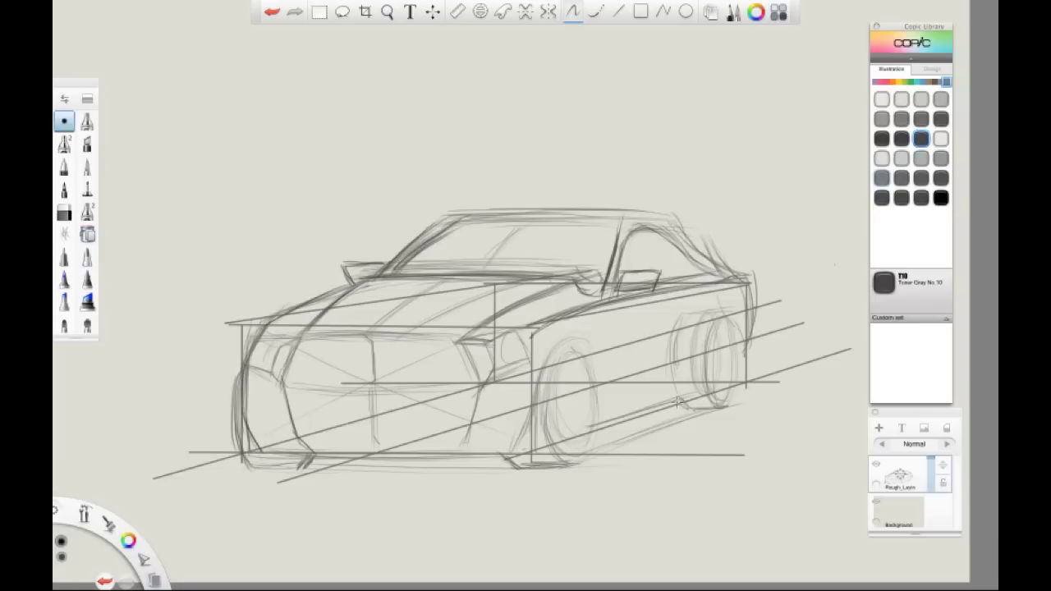